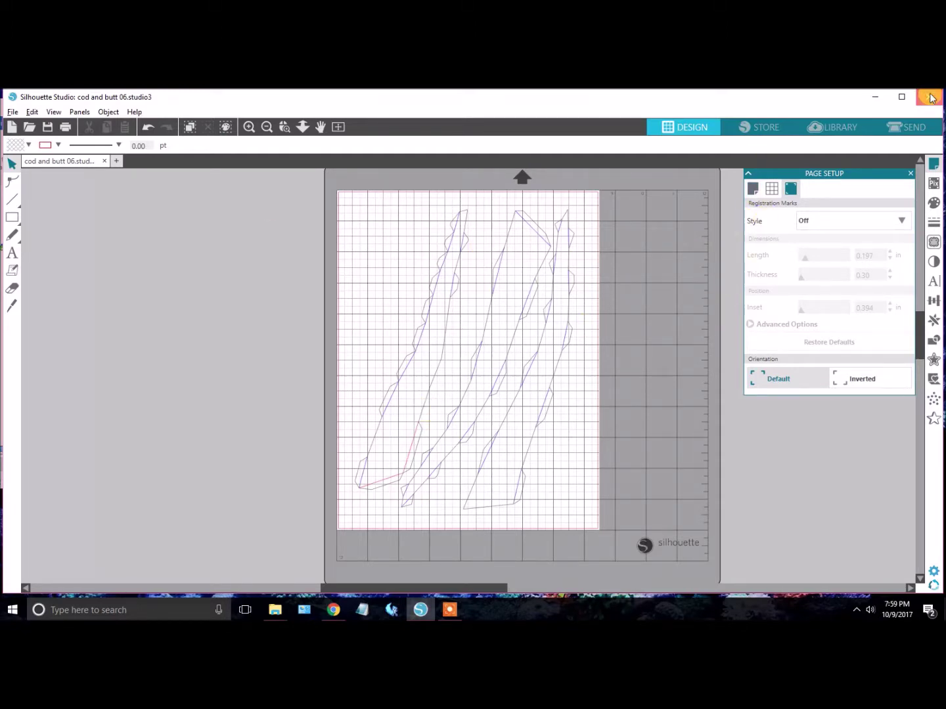
Step: Close the cod and butt 06 design, relaunch Silhouette Studio and set the new page size to Letter (8.5 x 11.0 in)
{"action": "left_click", "coordinate": [930, 98]}
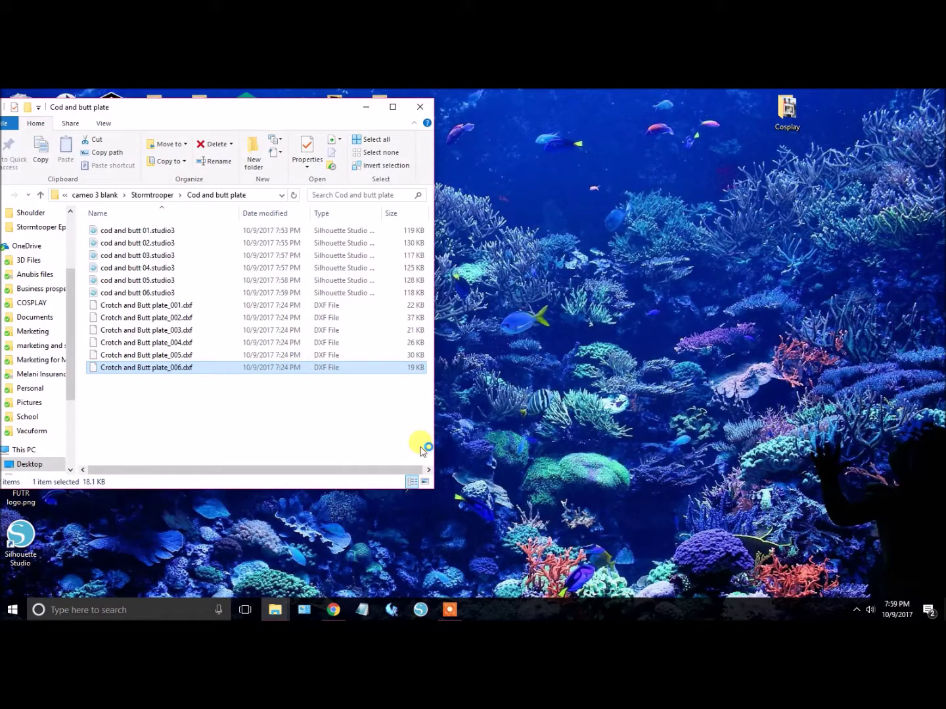
{"action": "left_click", "coordinate": [424, 612]}
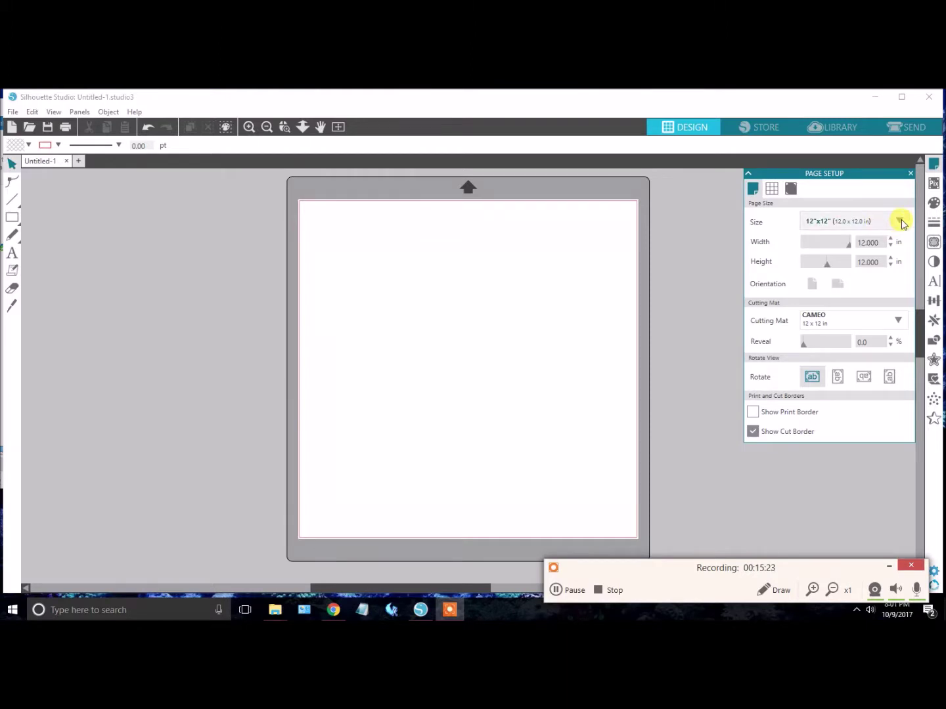
{"action": "left_click", "coordinate": [803, 225]}
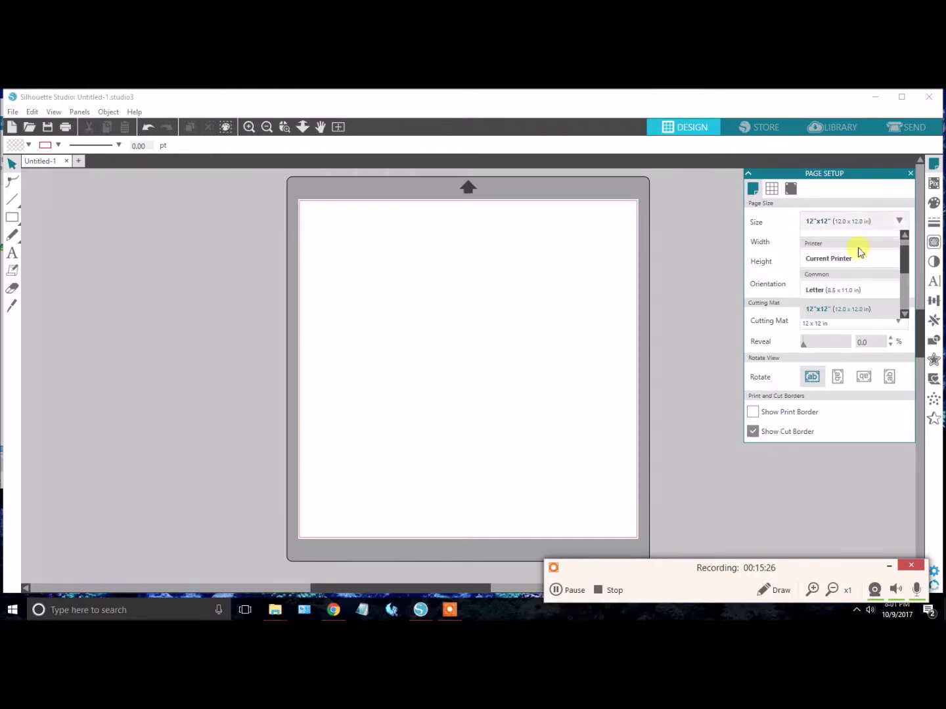
{"action": "left_click", "coordinate": [830, 290]}
{"action": "left_click", "coordinate": [829, 289]}
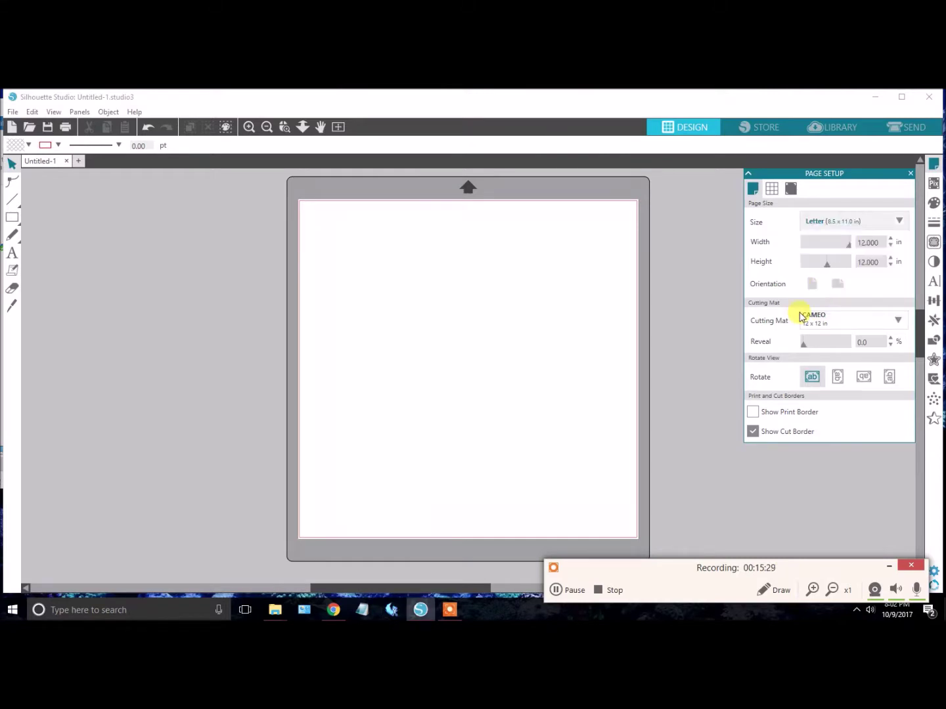
Step: Set DXF files to open As-is in the import preferences
{"action": "left_click", "coordinate": [936, 575]}
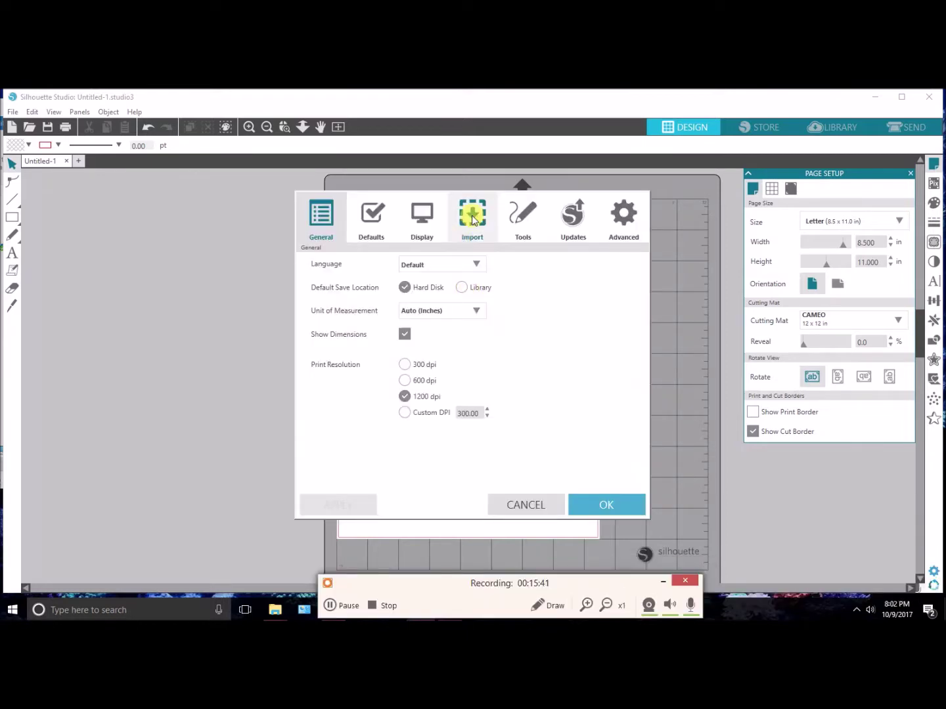
{"action": "left_click", "coordinate": [473, 221]}
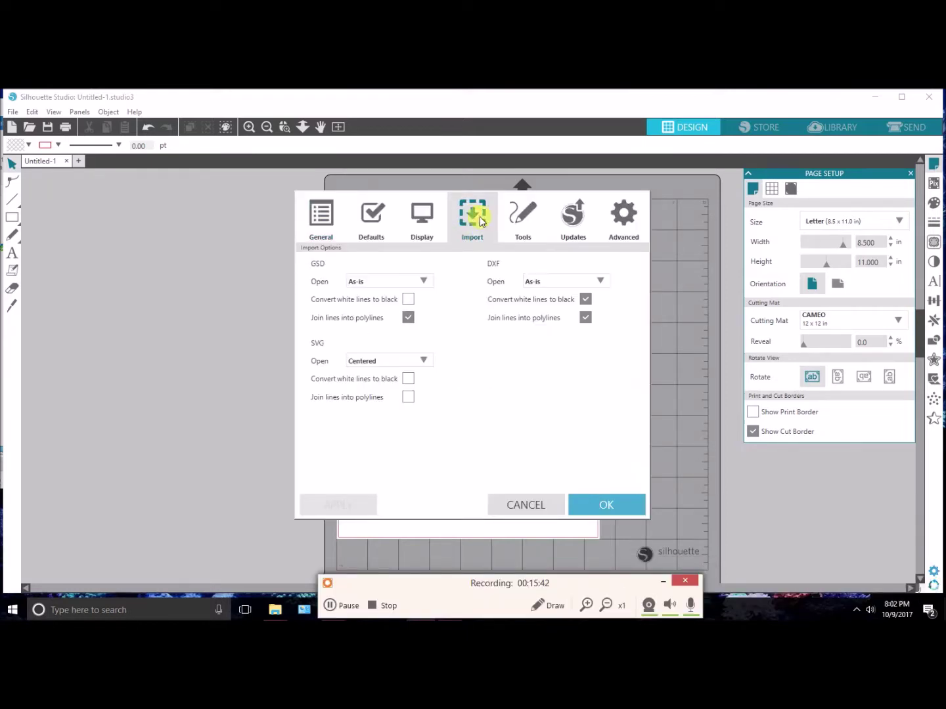
{"action": "left_click", "coordinate": [540, 287]}
{"action": "left_click", "coordinate": [539, 283]}
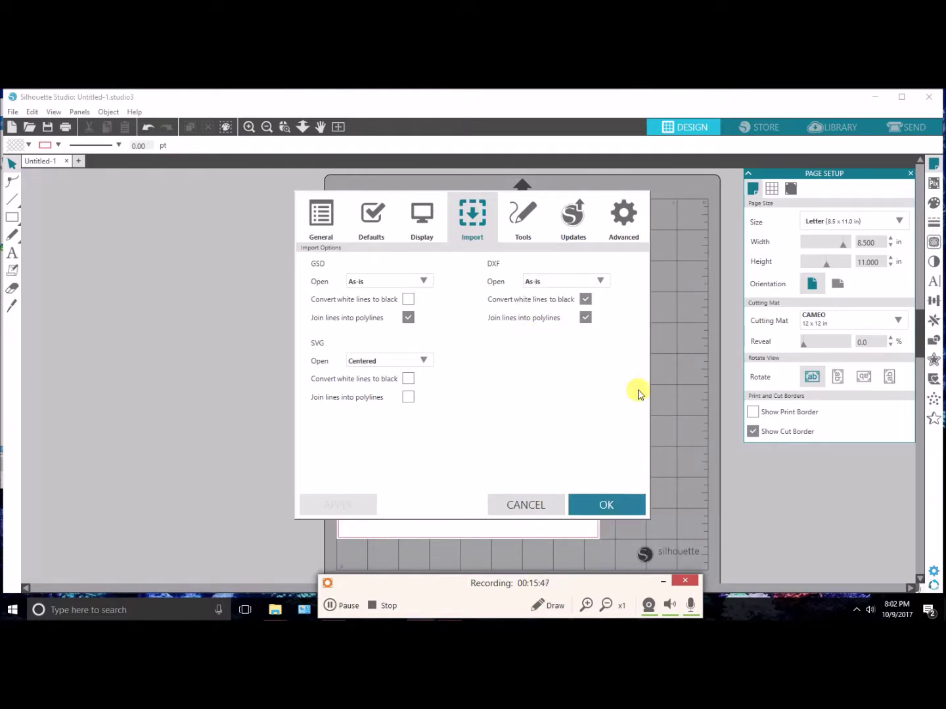
Step: Show the page grid and set the registration marks style to Type 1
{"action": "left_click", "coordinate": [772, 191]}
{"action": "left_click", "coordinate": [757, 219]}
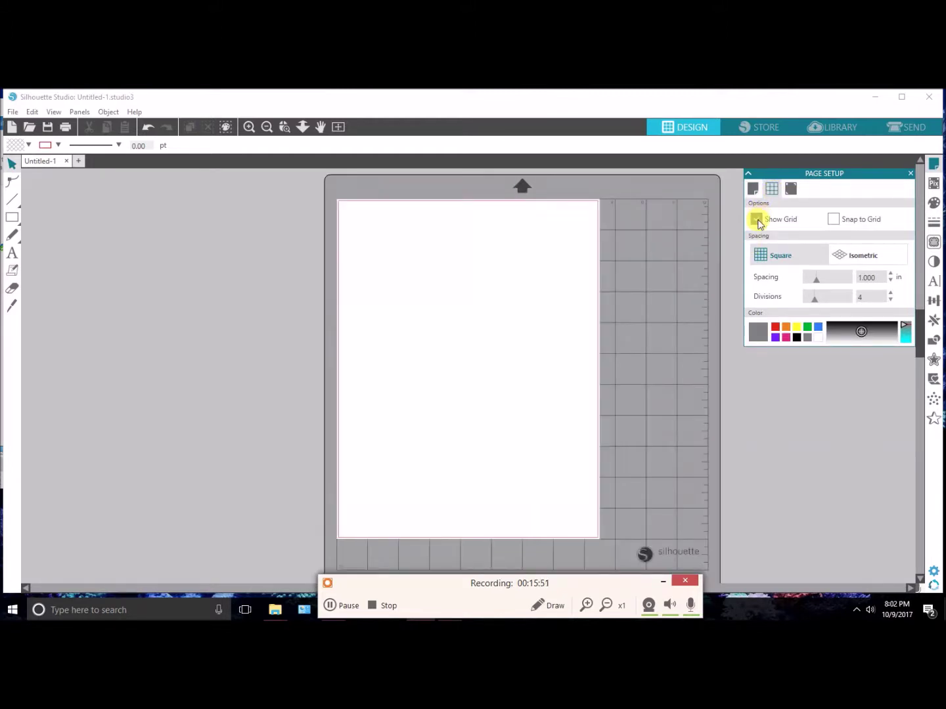
{"action": "left_click", "coordinate": [792, 193]}
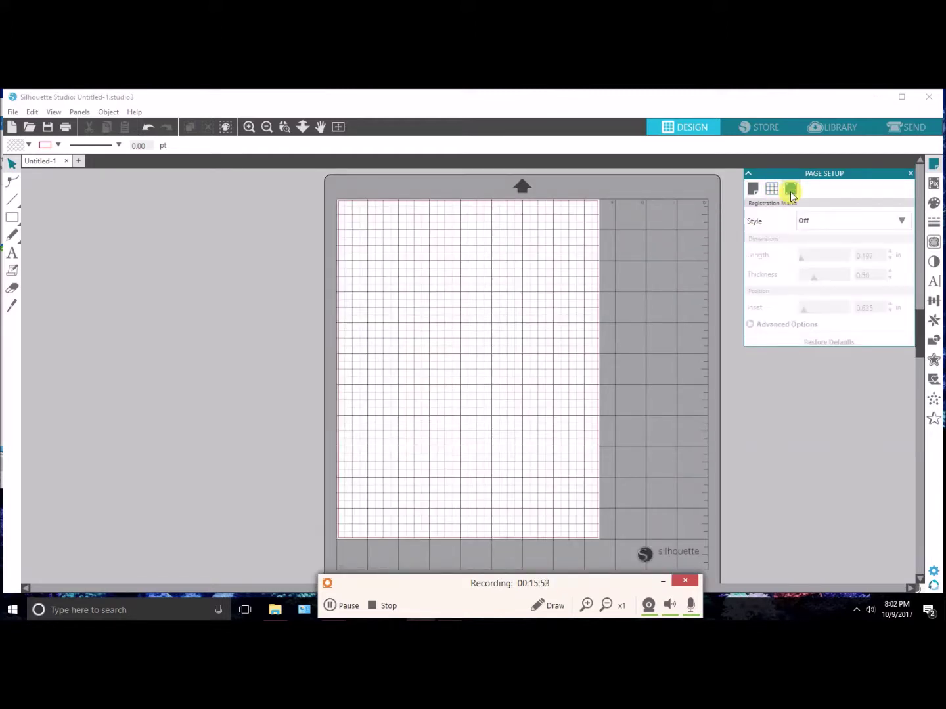
{"action": "left_click", "coordinate": [826, 221]}
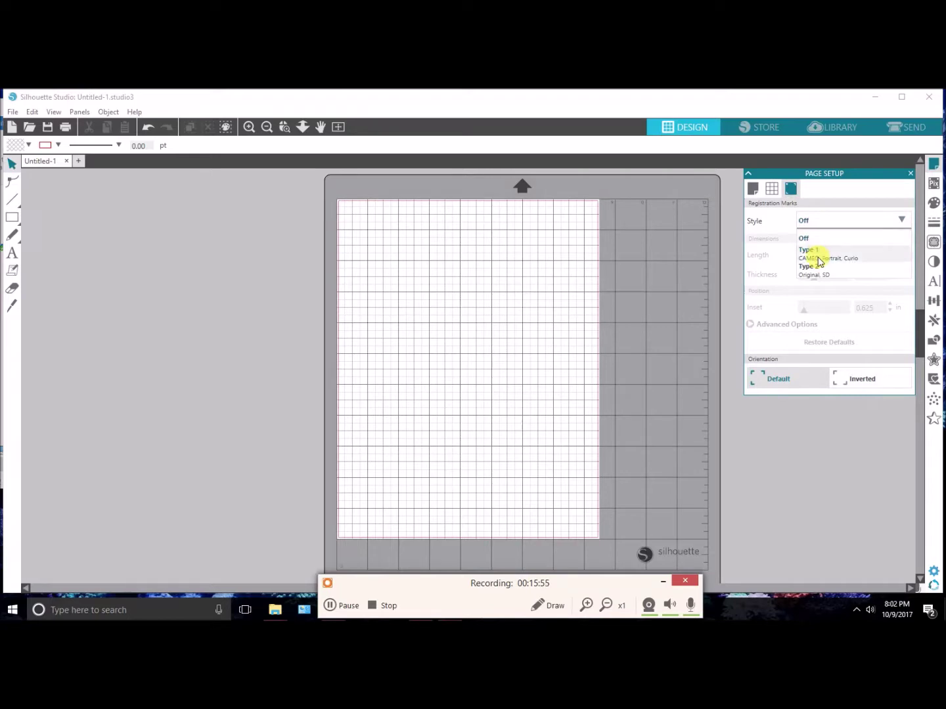
{"action": "left_click", "coordinate": [815, 253]}
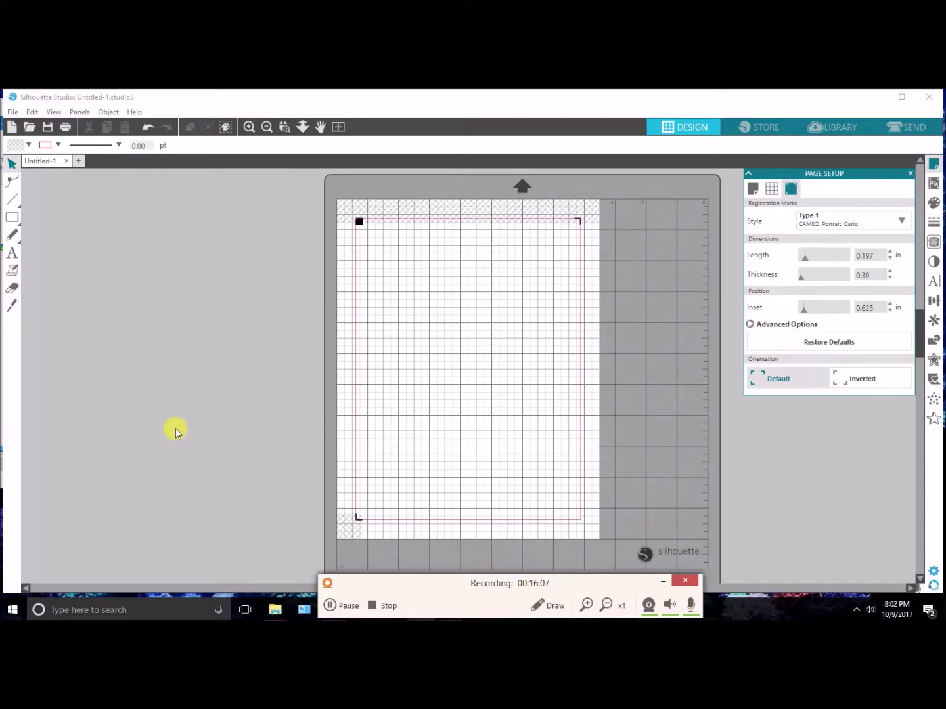
Step: Place Crotch and Butt plate_001.dxf from the Cod and butt plate folder onto the design page
{"action": "key", "text": "alt+Tab"}
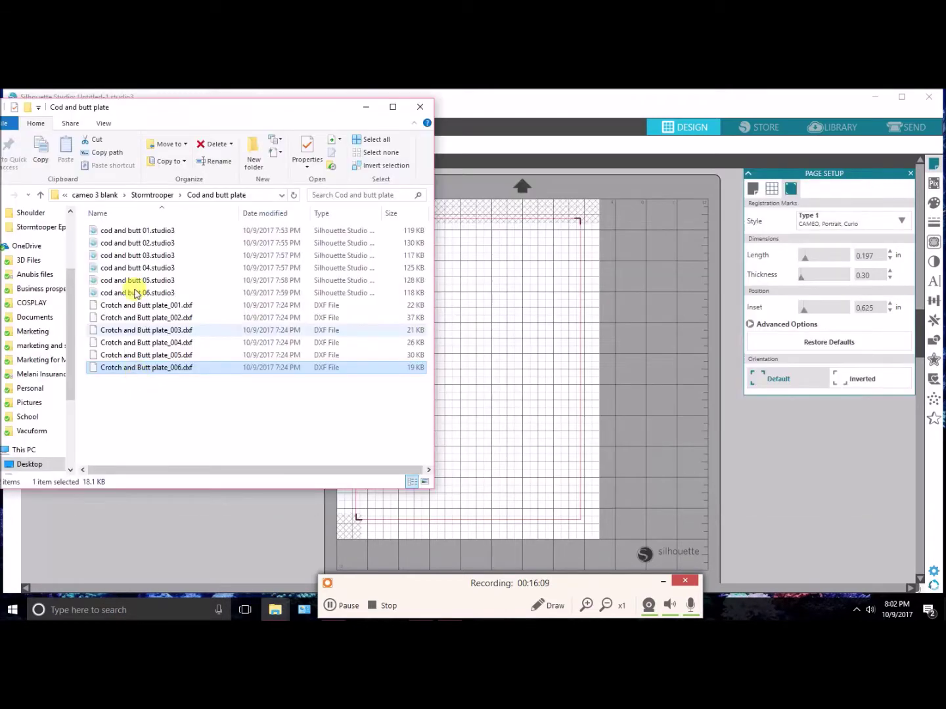
{"action": "left_click_drag", "start_coordinate": [122, 311], "coordinate": [484, 365]}
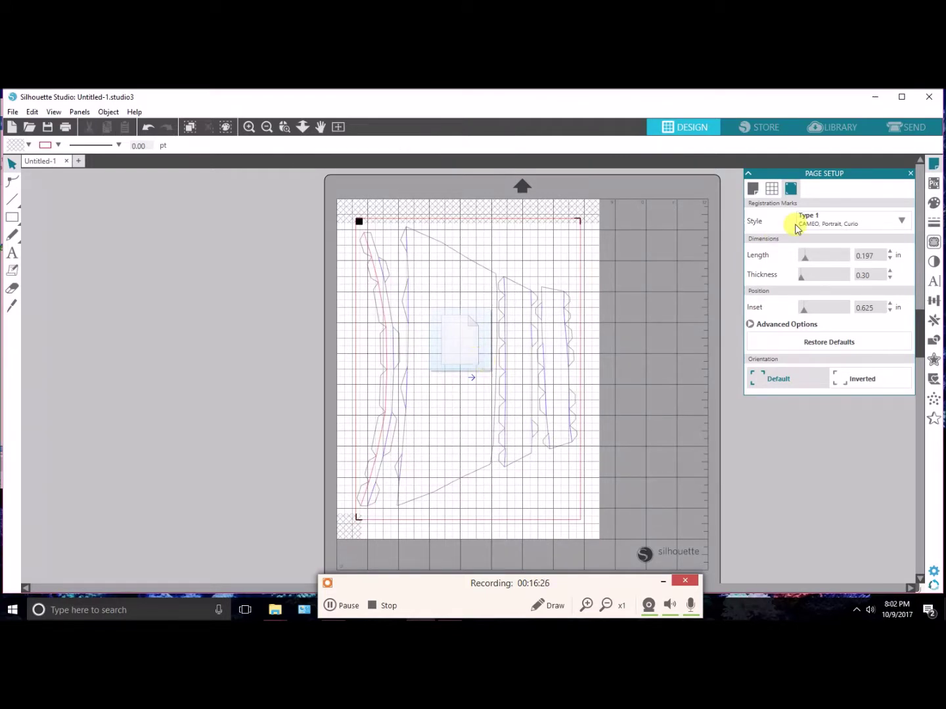
Step: Set up sending by line color and assign the user-defined cut material to the RGB (65,65,65) lines
{"action": "left_click", "coordinate": [907, 130]}
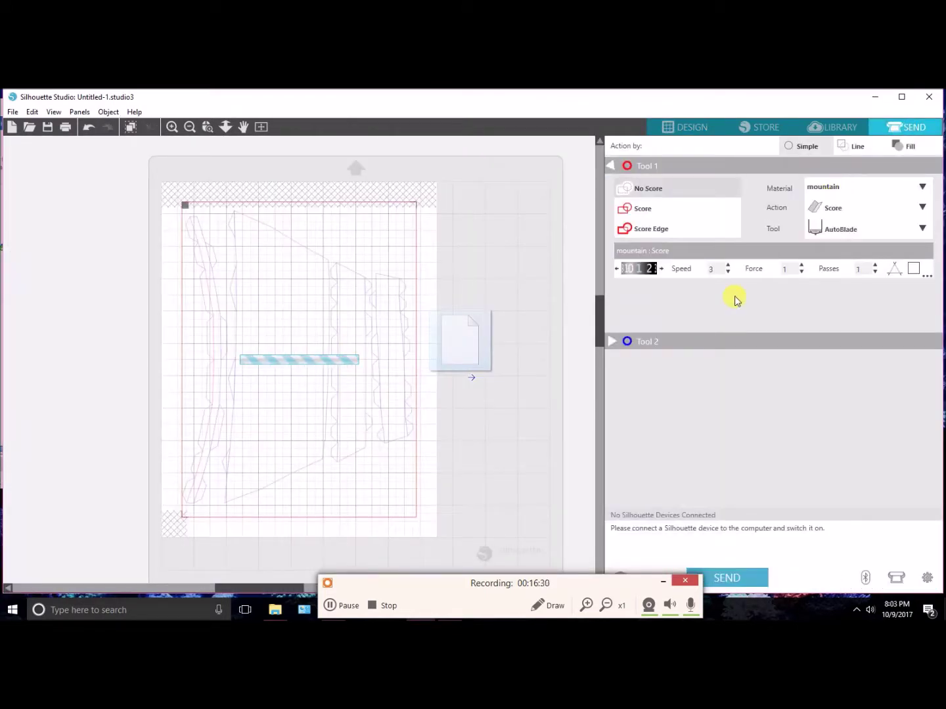
{"action": "left_click", "coordinate": [855, 150]}
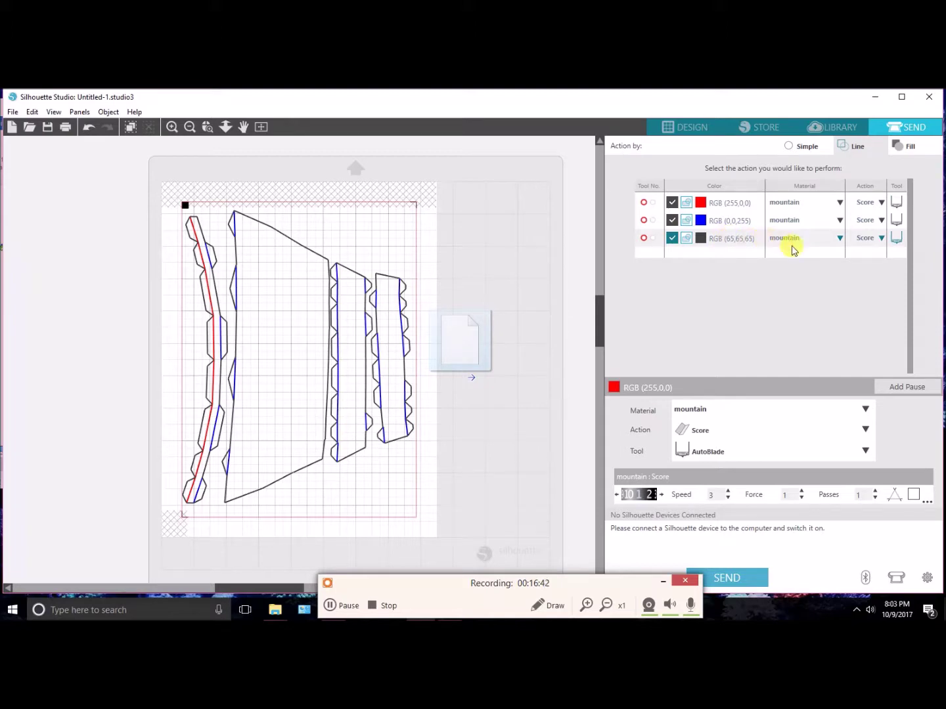
{"action": "left_click", "coordinate": [842, 238]}
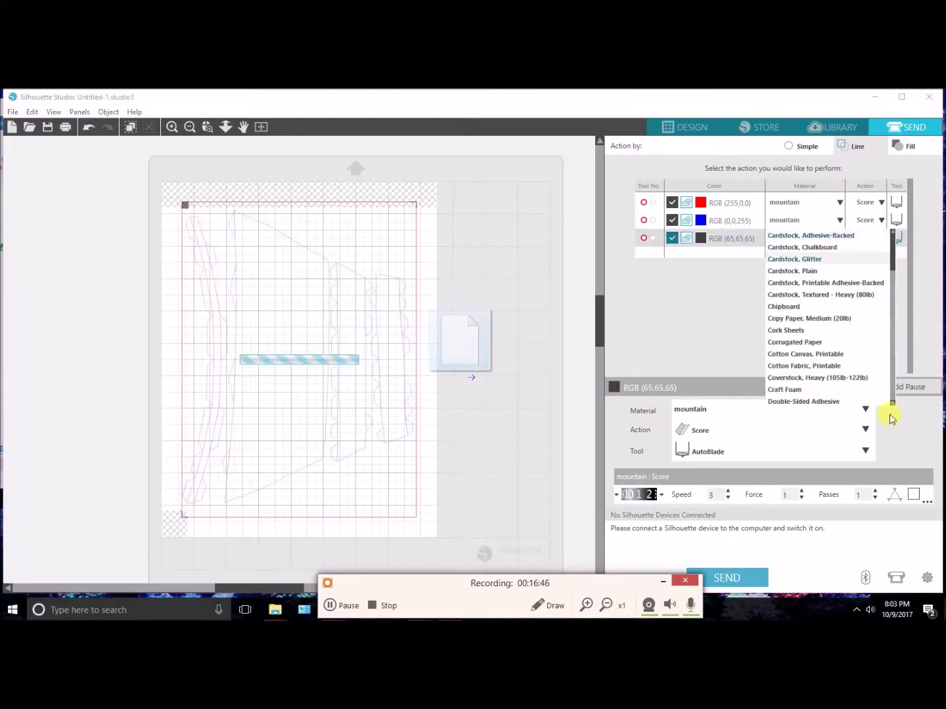
{"action": "scroll", "coordinate": [896, 342], "scroll_direction": "down", "scroll_amount": 10}
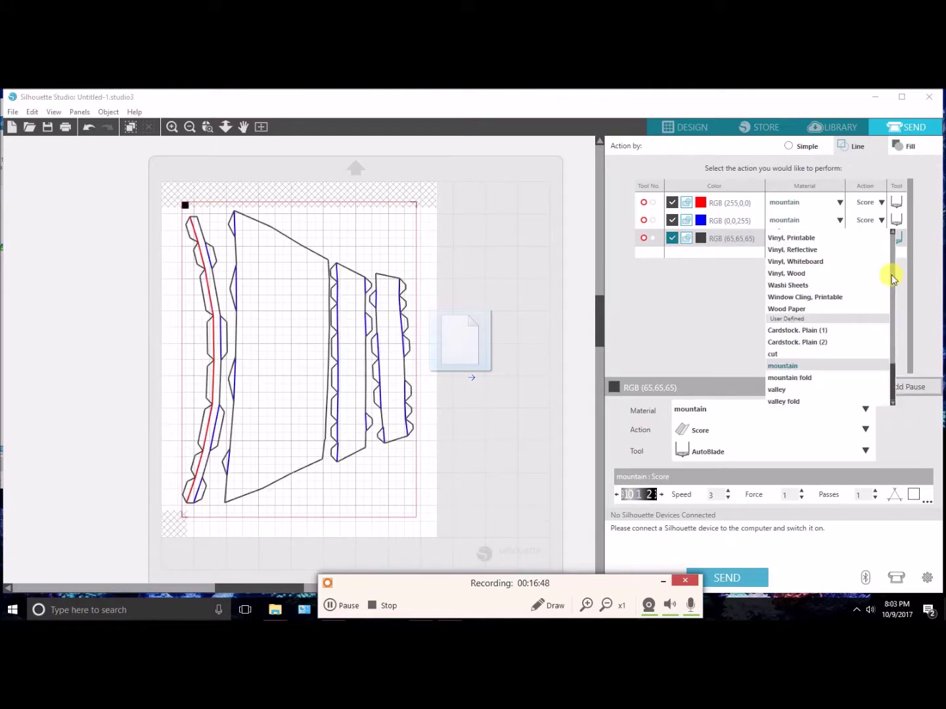
{"action": "left_click", "coordinate": [826, 315]}
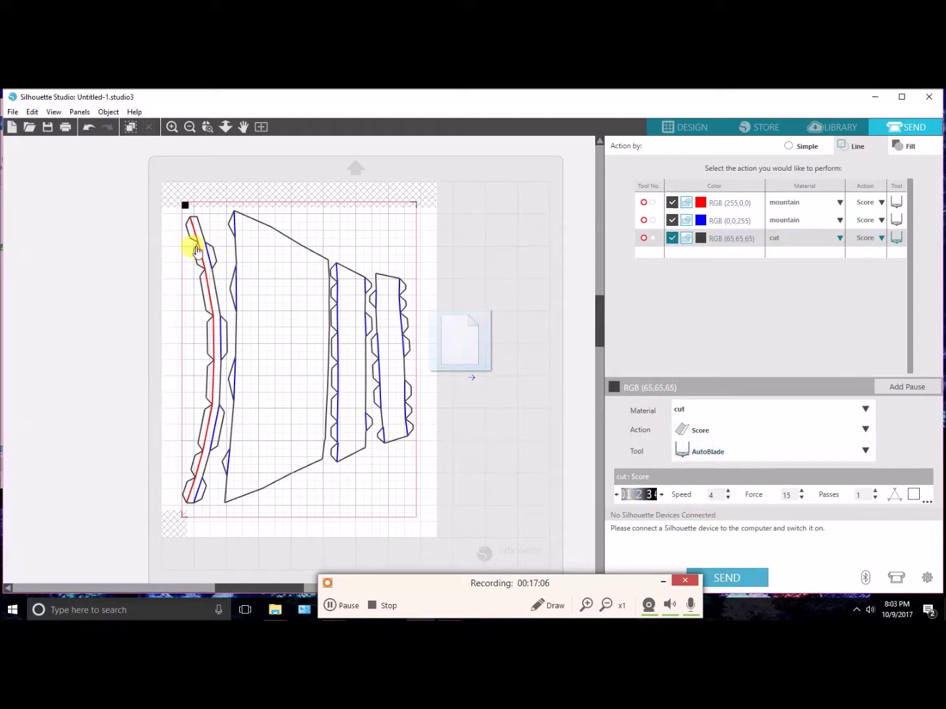
Step: Close the untitled design without saving it and relaunch Silhouette Studio
{"action": "left_click", "coordinate": [929, 98]}
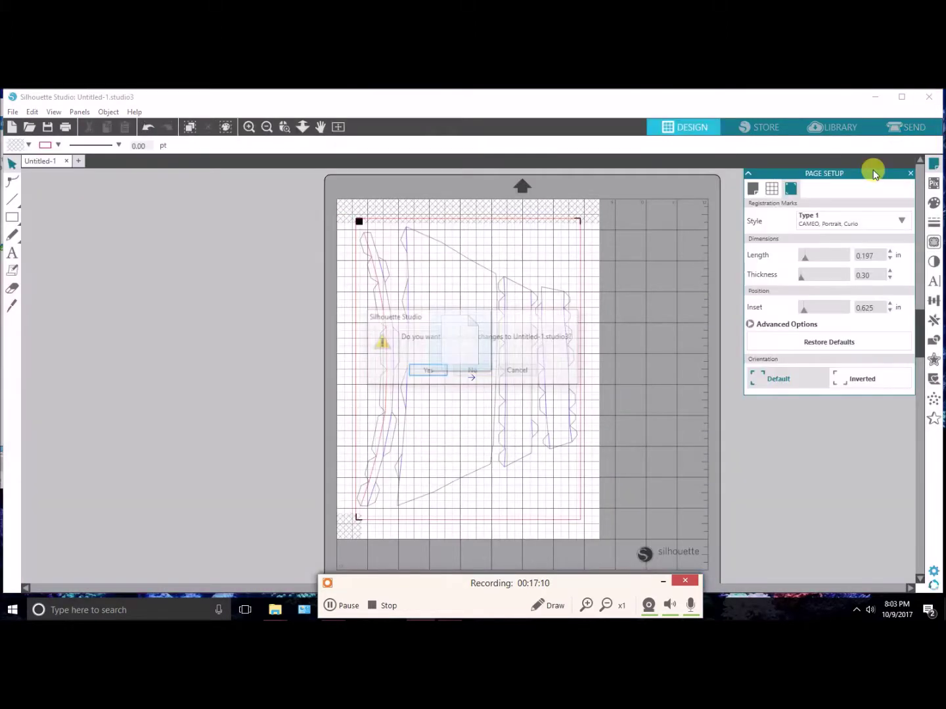
{"action": "left_click", "coordinate": [480, 376]}
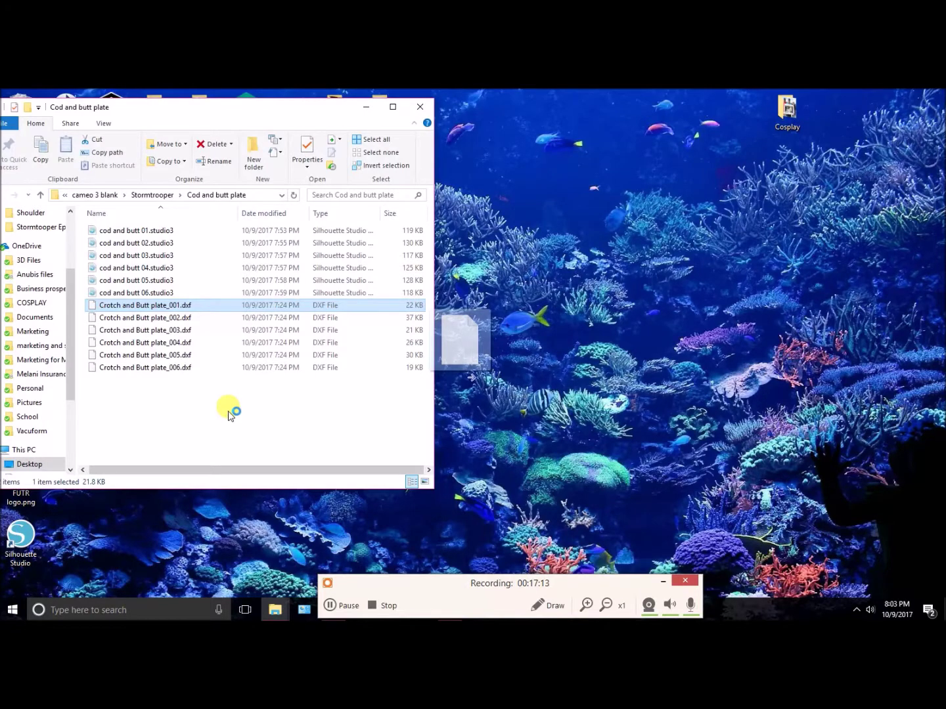
{"action": "left_click", "coordinate": [642, 561]}
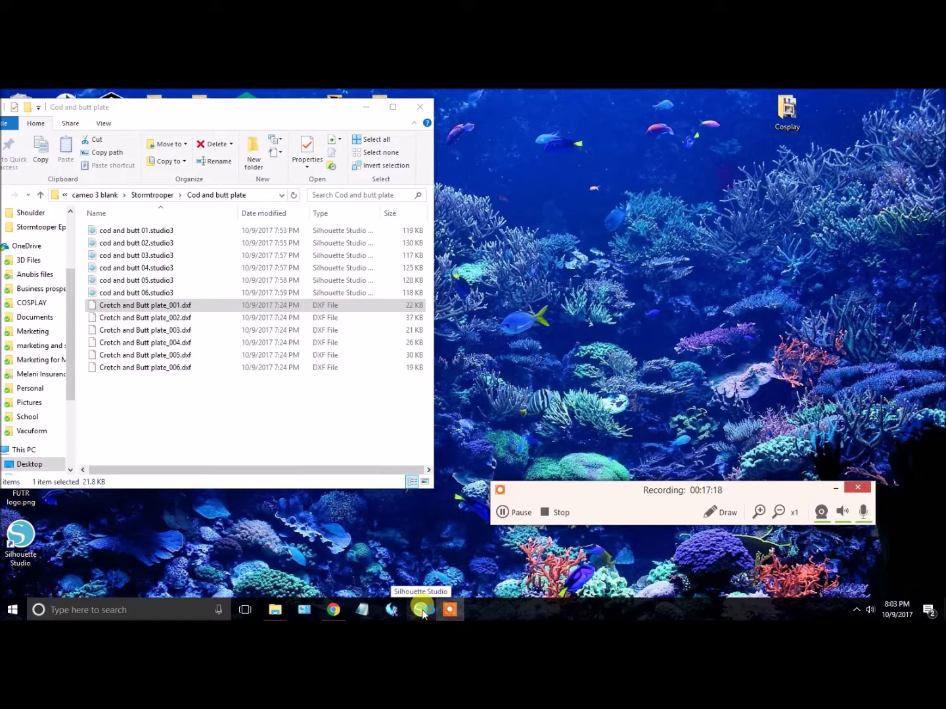
{"action": "left_click", "coordinate": [423, 611]}
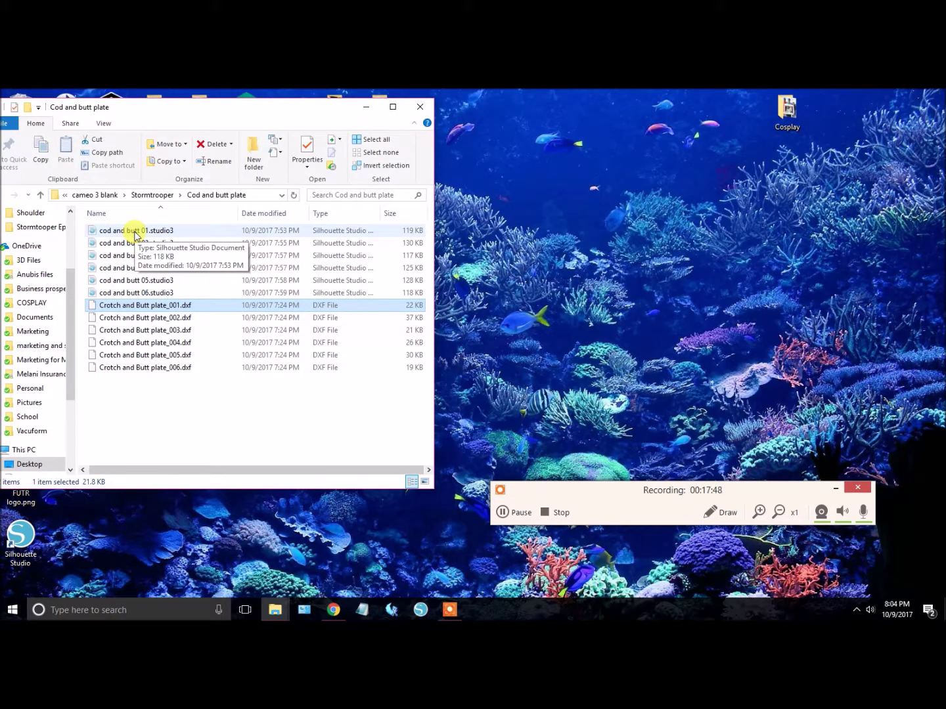
Step: Review the cod and butt 01 to 06 studio3 files alongside their source DXF files in the Cod and butt plate folder
{"action": "mouse_move", "coordinate": [126, 305]}
{"action": "left_mouse_down"}
{"action": "mouse_move", "coordinate": [148, 326]}
{"action": "mouse_move", "coordinate": [426, 374]}
{"action": "mouse_move", "coordinate": [121, 308]}
{"action": "mouse_move", "coordinate": [132, 305]}
{"action": "left_mouse_up"}
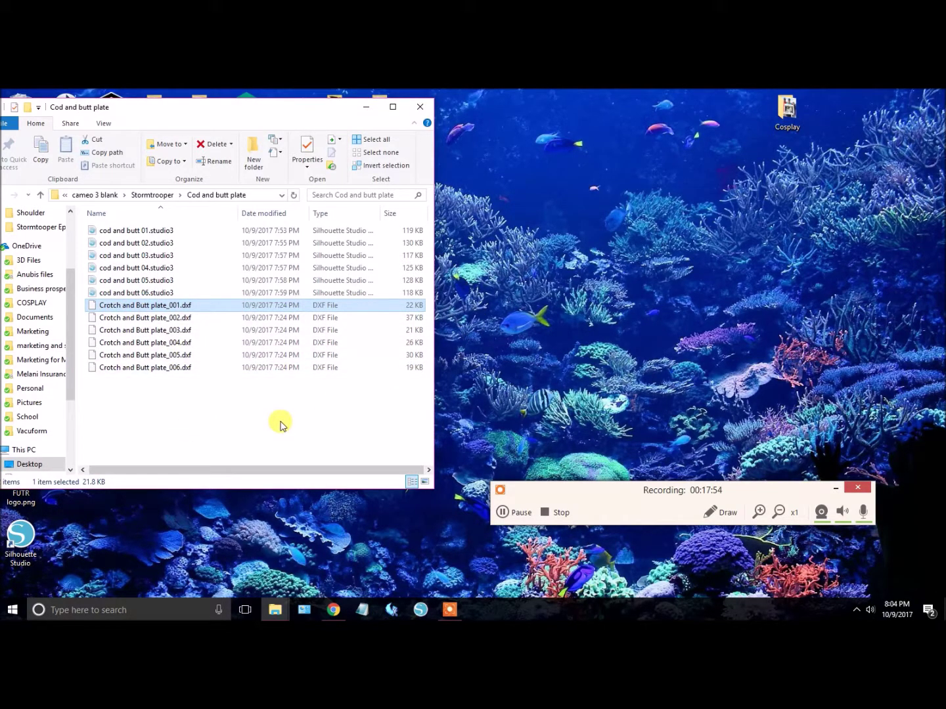
{"action": "left_click", "coordinate": [138, 242]}
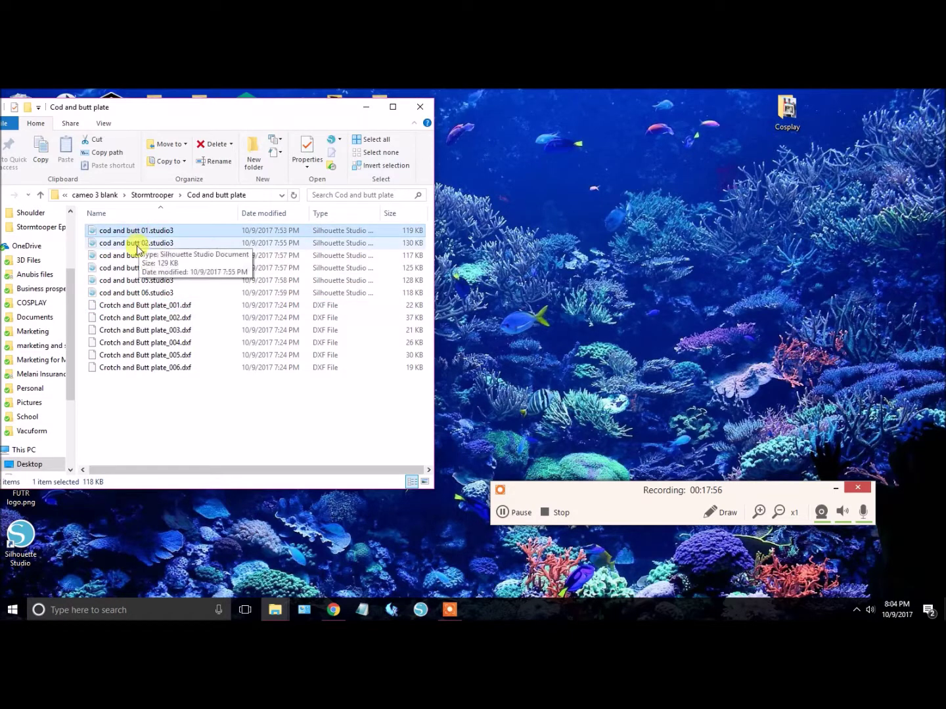
{"action": "key", "text": "Down"}
{"action": "key", "text": "Down"}
{"action": "key", "text": "Down"}
{"action": "key", "text": "Down"}
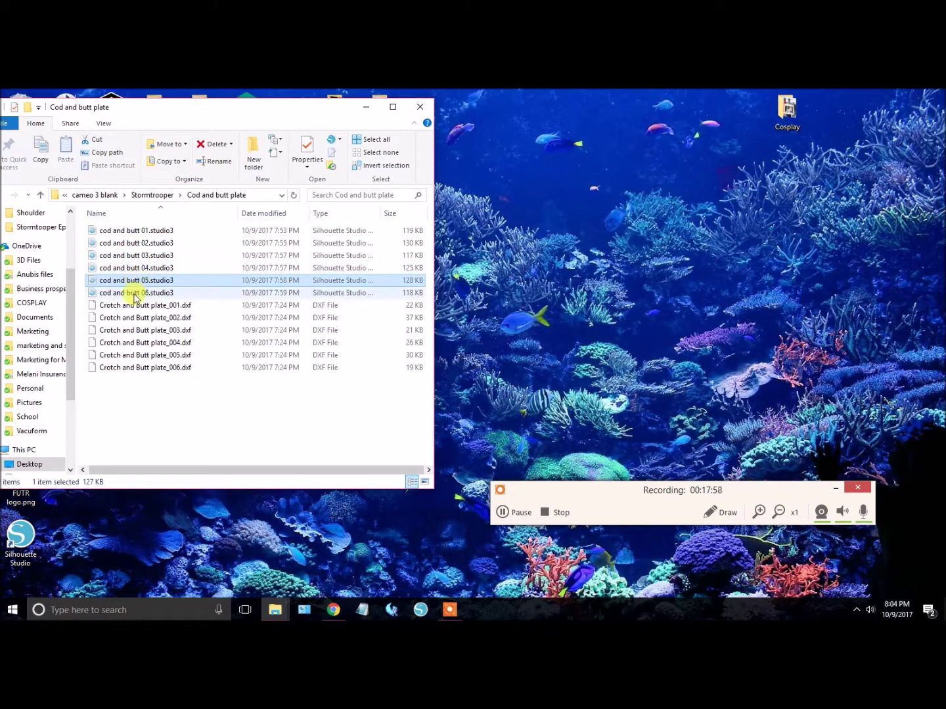
{"action": "left_click", "coordinate": [128, 244]}
{"action": "left_click", "coordinate": [128, 255]}
{"action": "left_click", "coordinate": [123, 269]}
{"action": "left_click", "coordinate": [121, 281]}
{"action": "left_click", "coordinate": [125, 293]}
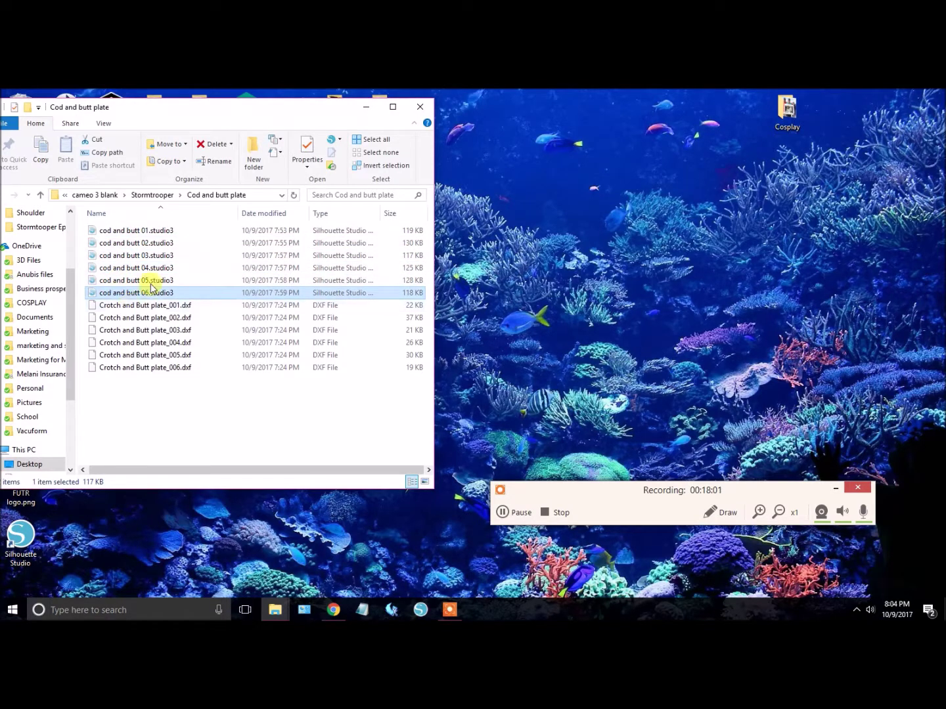
{"action": "left_click", "coordinate": [127, 231]}
{"action": "left_click", "coordinate": [118, 244]}
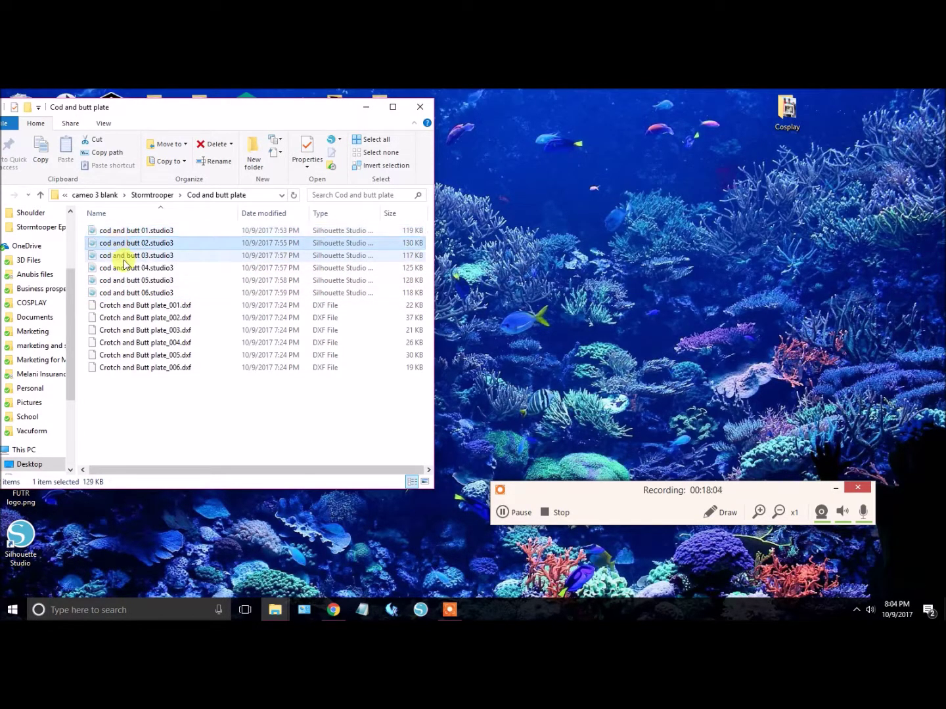
{"action": "left_click", "coordinate": [123, 258]}
{"action": "left_click", "coordinate": [122, 269]}
{"action": "left_click", "coordinate": [121, 281]}
{"action": "left_click", "coordinate": [122, 292]}
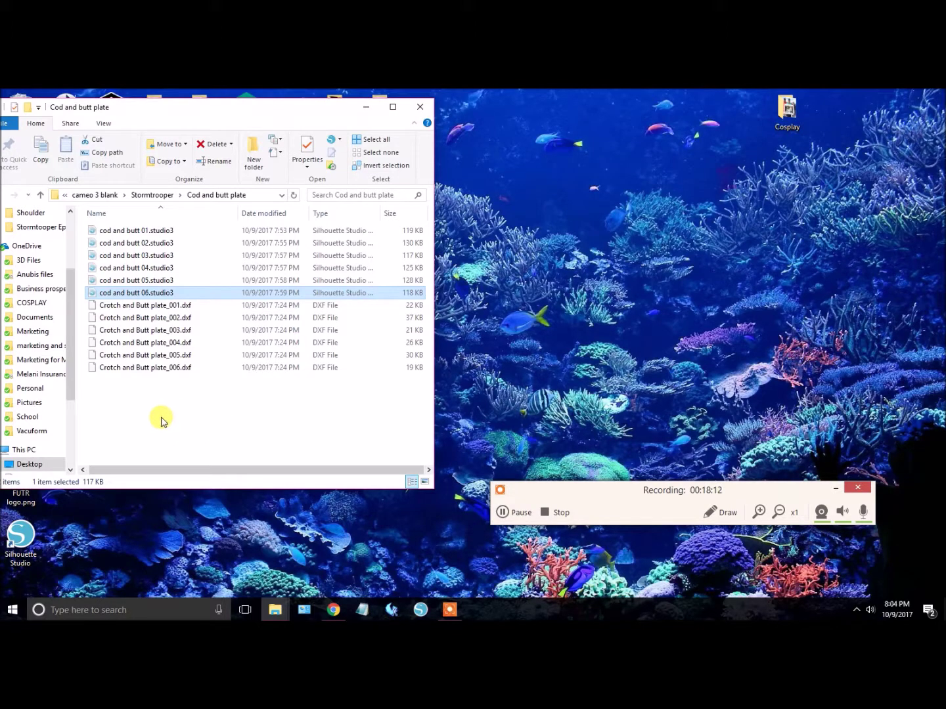
Step: Browse the pattern files in the Abs and Shoulder subfolders of the Stormtrooper folder
{"action": "left_click", "coordinate": [151, 195]}
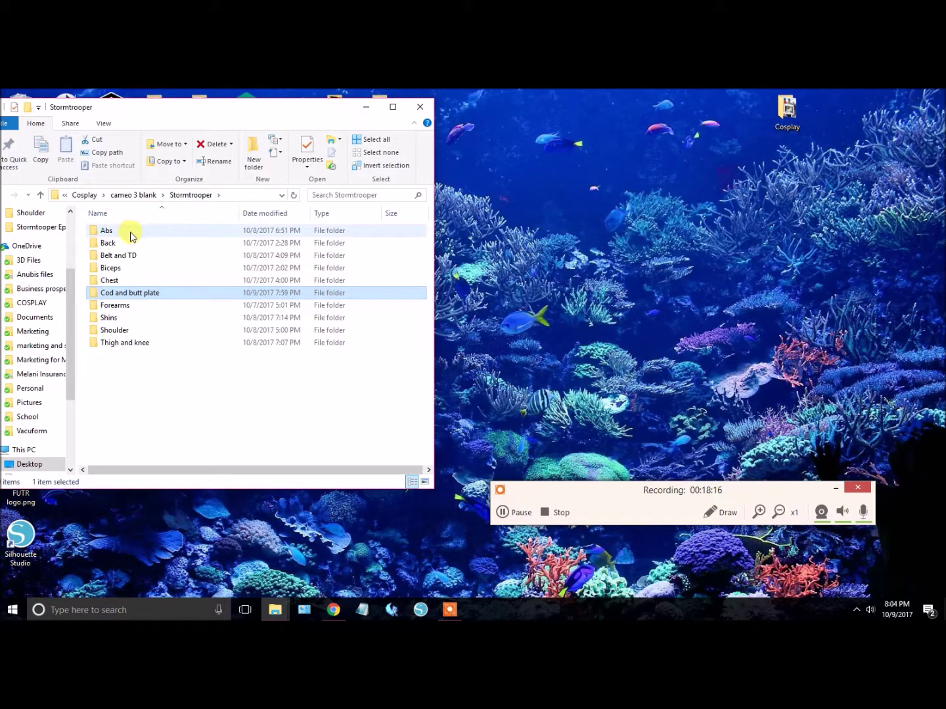
{"action": "double_click", "coordinate": [106, 233]}
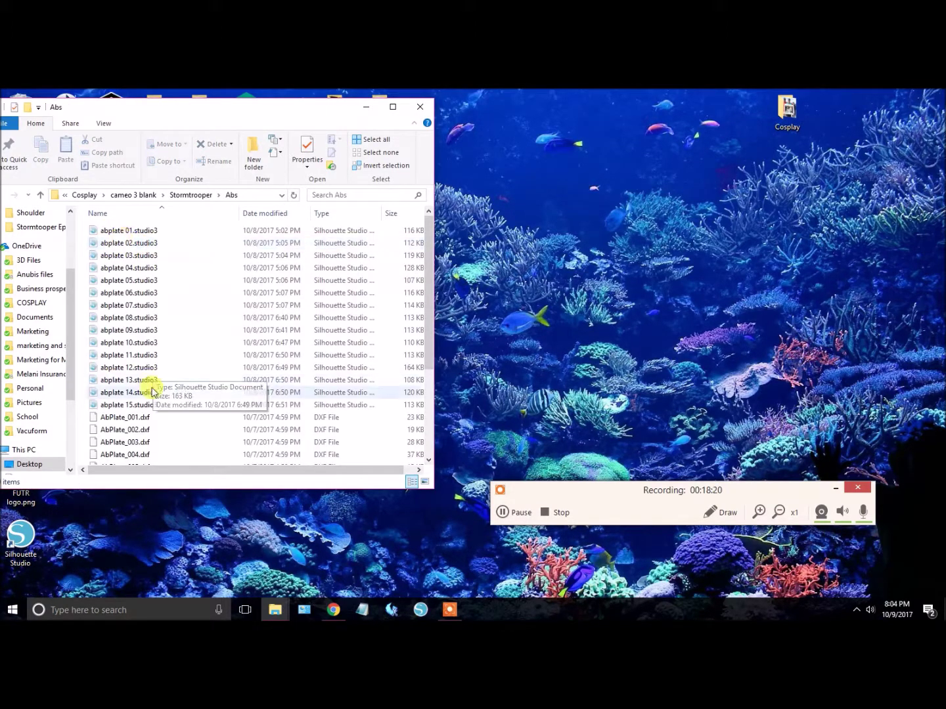
{"action": "scroll", "coordinate": [153, 385], "scroll_direction": "down", "scroll_amount": 2}
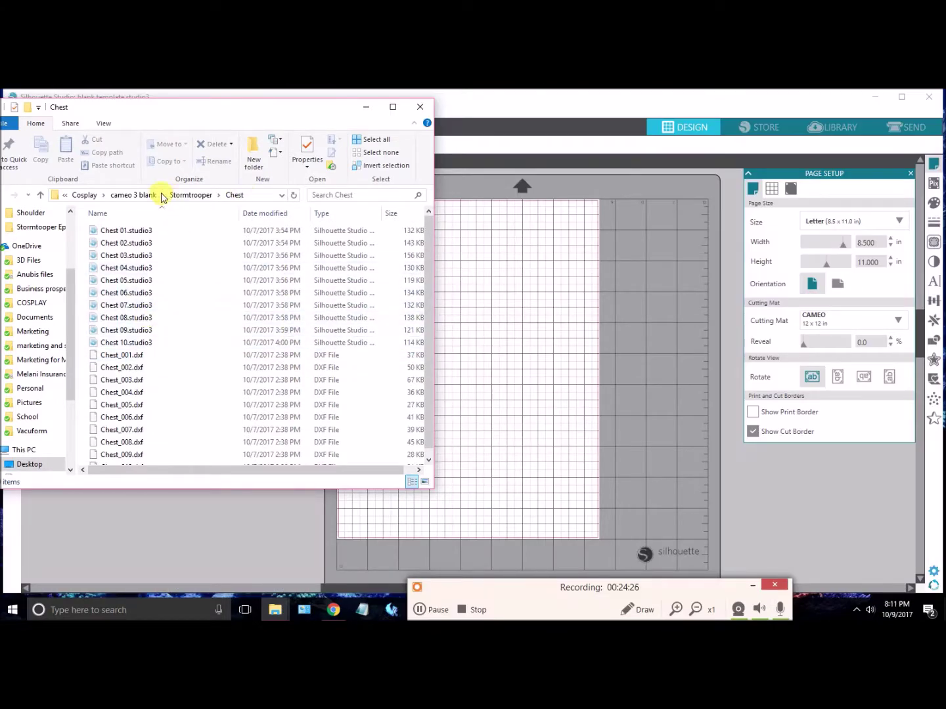
{"action": "left_click", "coordinate": [141, 197]}
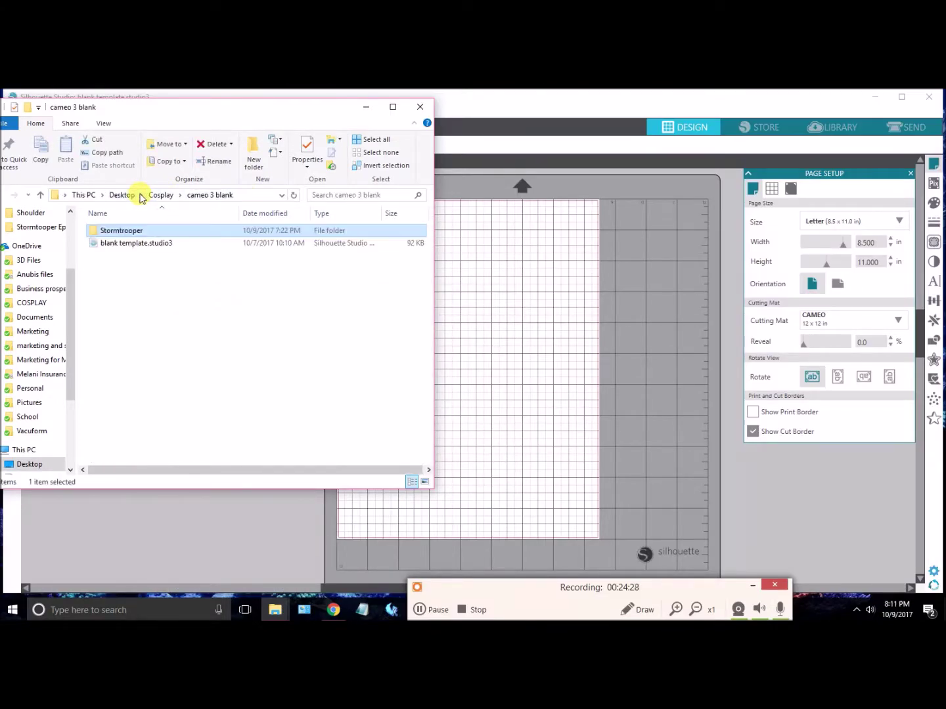
{"action": "double_click", "coordinate": [131, 231]}
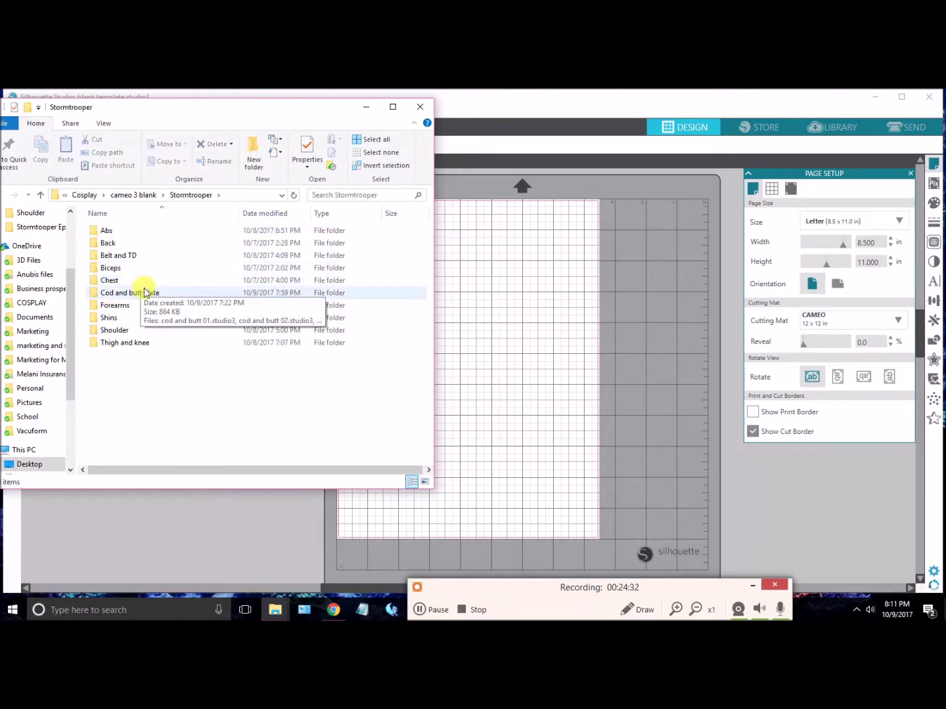
{"action": "double_click", "coordinate": [120, 335]}
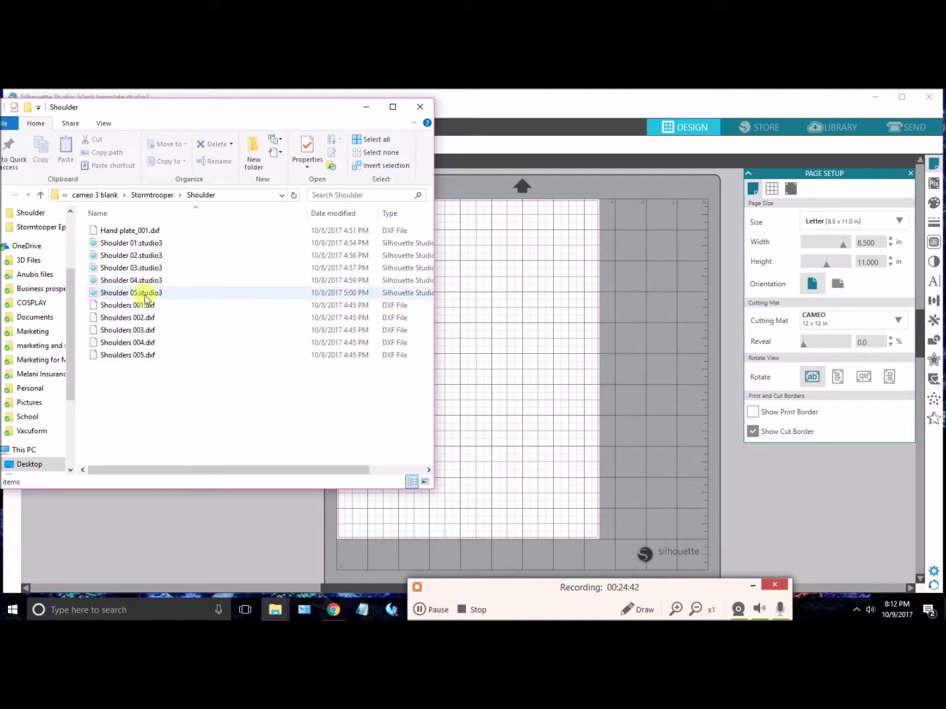
Step: Close the blank template without saving its changes and open Shoulder 05.studio3 from the Shoulder folder
{"action": "left_click", "coordinate": [934, 99]}
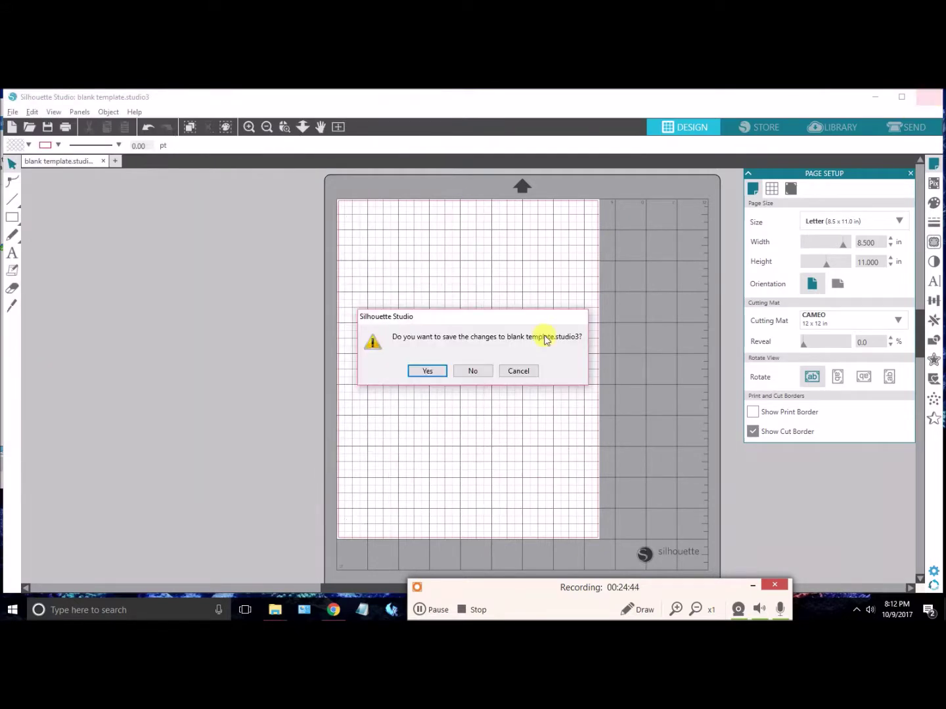
{"action": "left_click", "coordinate": [466, 372]}
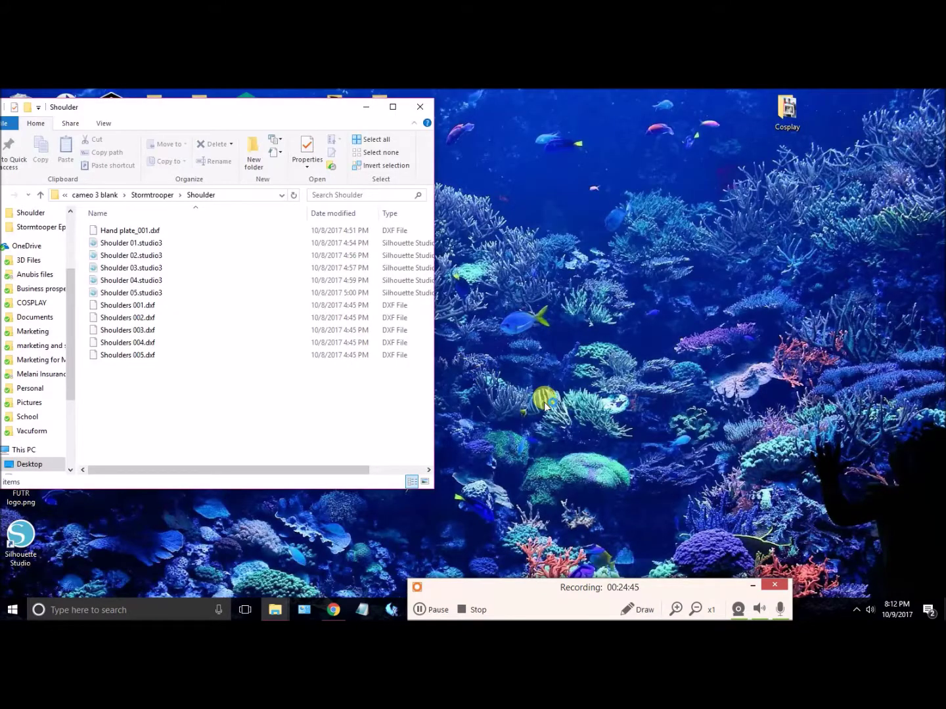
{"action": "left_click", "coordinate": [125, 293]}
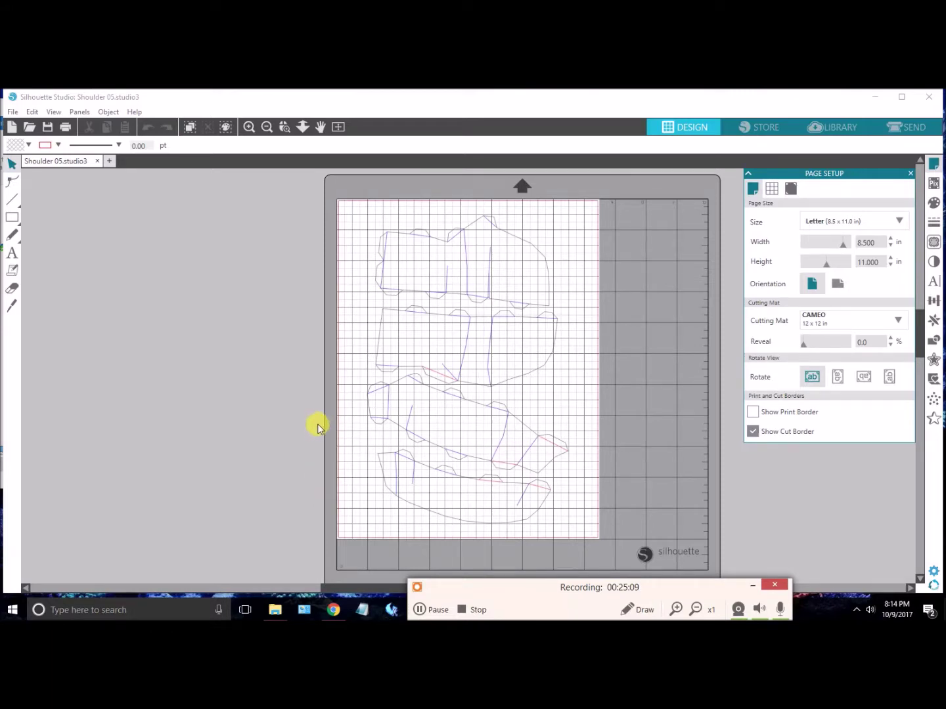
Step: Show the send settings by line color for Shoulder 05 to review its valley fold, mountain fold and cut assignments
{"action": "left_click", "coordinate": [906, 128]}
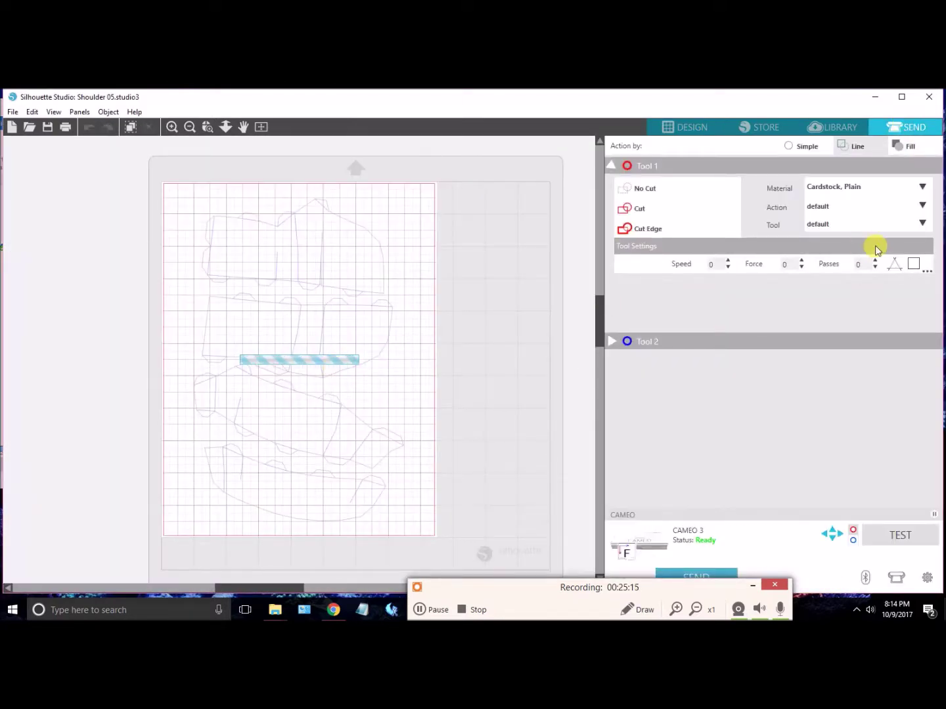
{"action": "left_click", "coordinate": [847, 145]}
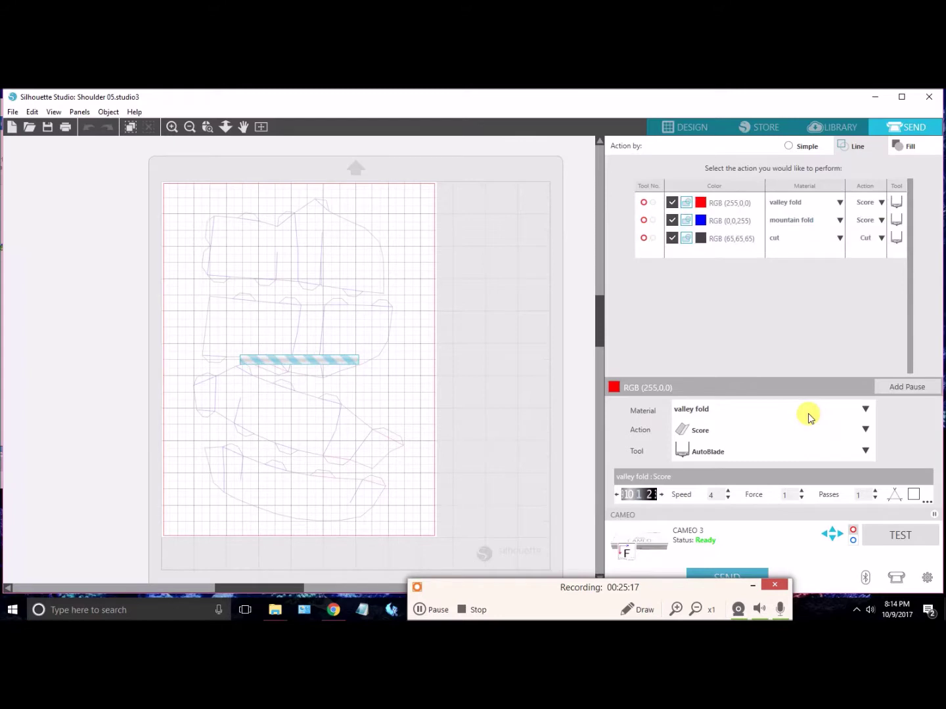
{"action": "left_click", "coordinate": [666, 593]}
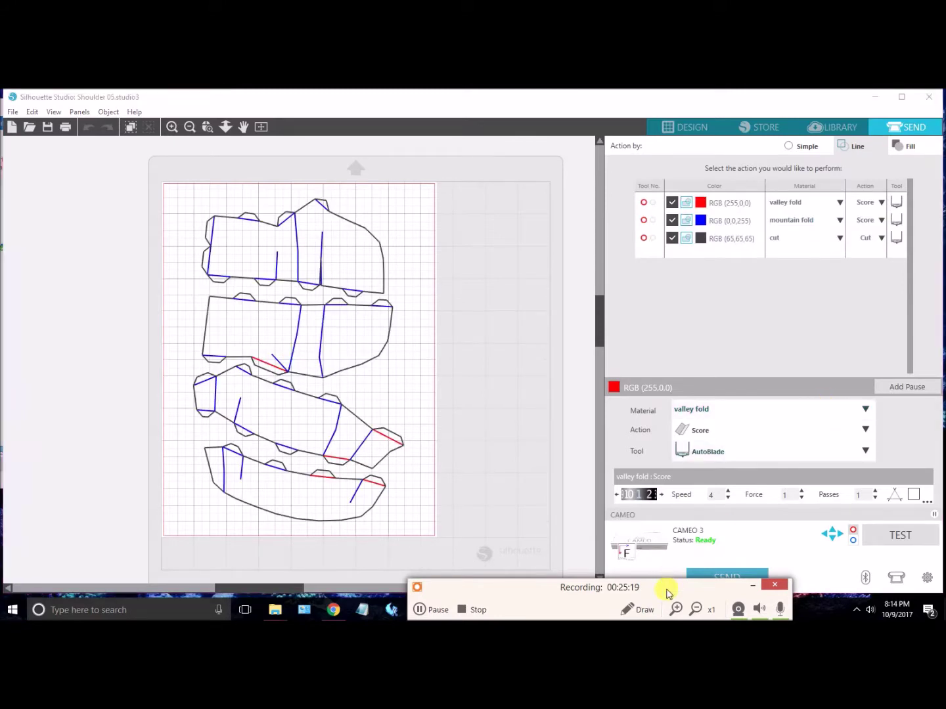
{"action": "left_click_drag", "start_coordinate": [667, 593], "coordinate": [723, 621]}
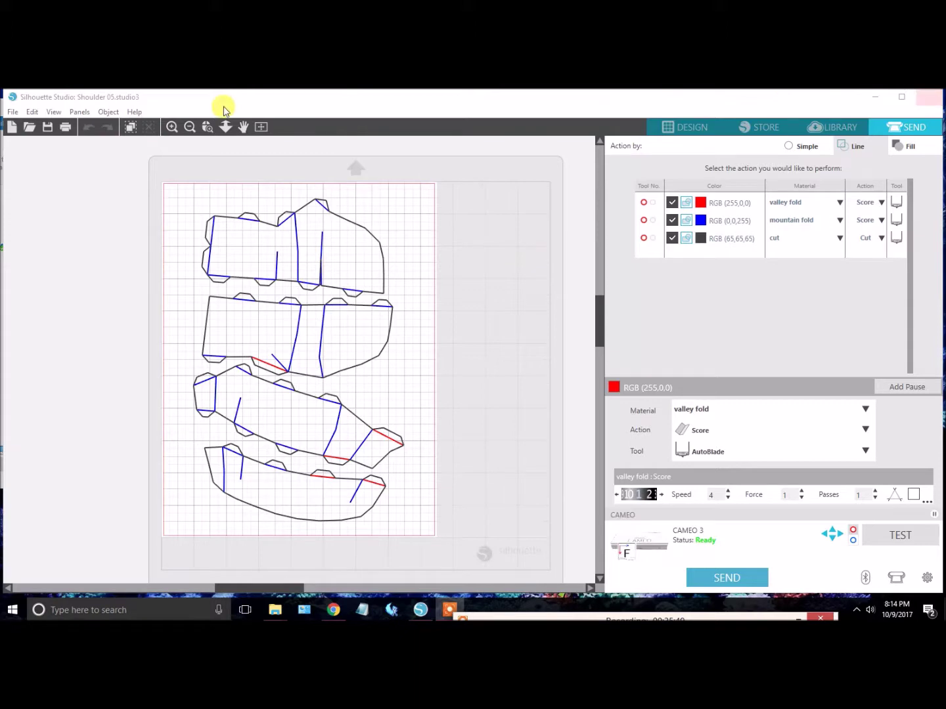
Step: Open cod and butt 02.studio3 from the Cod and butt plate folder and review its line-color send settings
{"action": "left_click", "coordinate": [12, 112]}
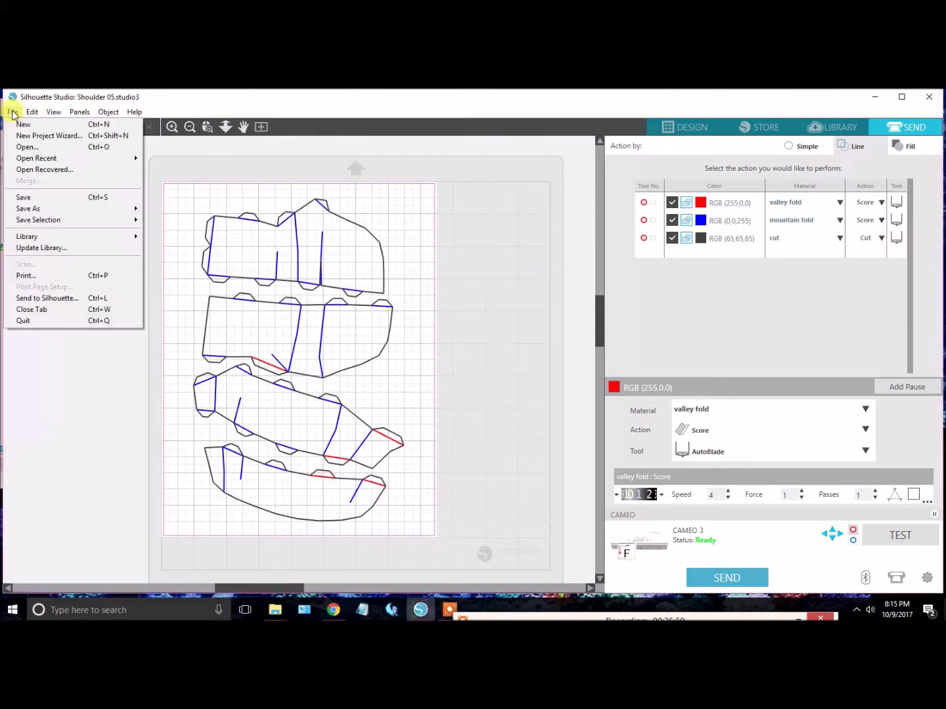
{"action": "left_click", "coordinate": [41, 147]}
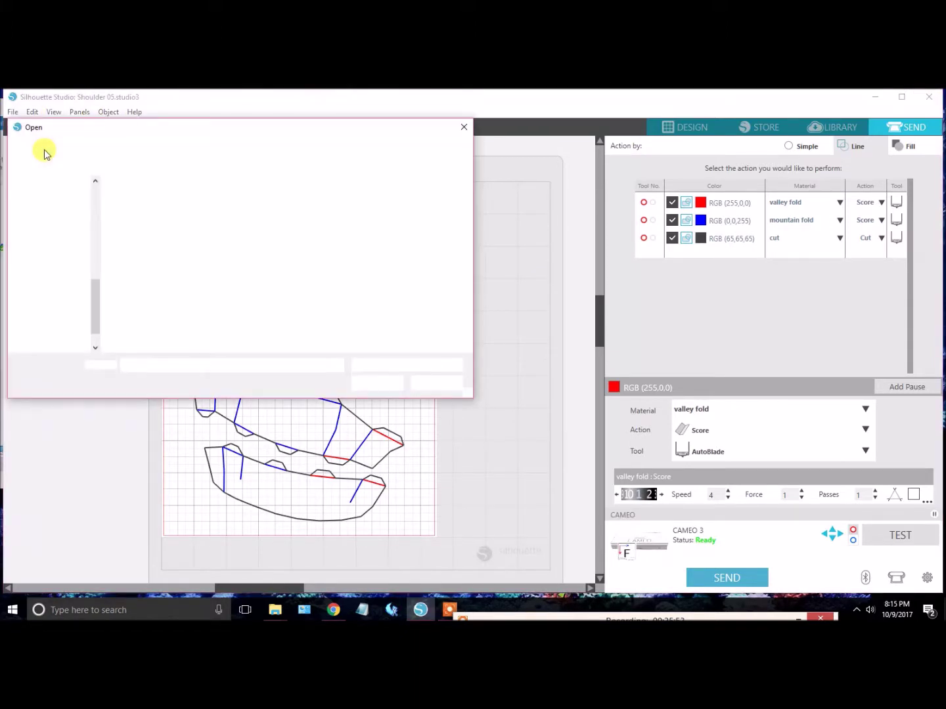
{"action": "left_click", "coordinate": [151, 213]}
{"action": "left_click", "coordinate": [376, 384]}
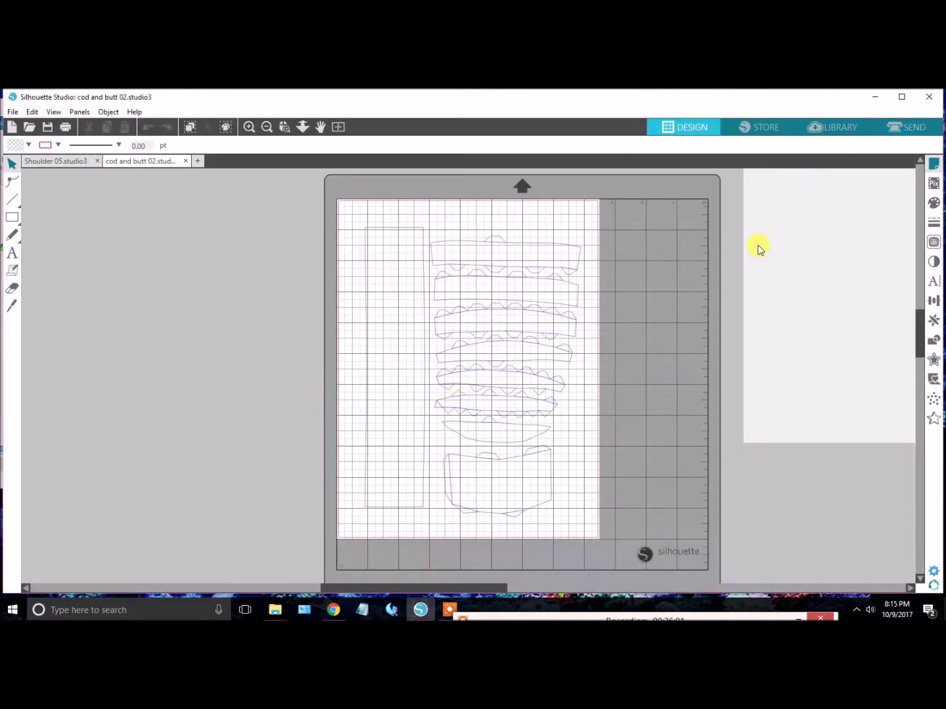
{"action": "left_click", "coordinate": [909, 130]}
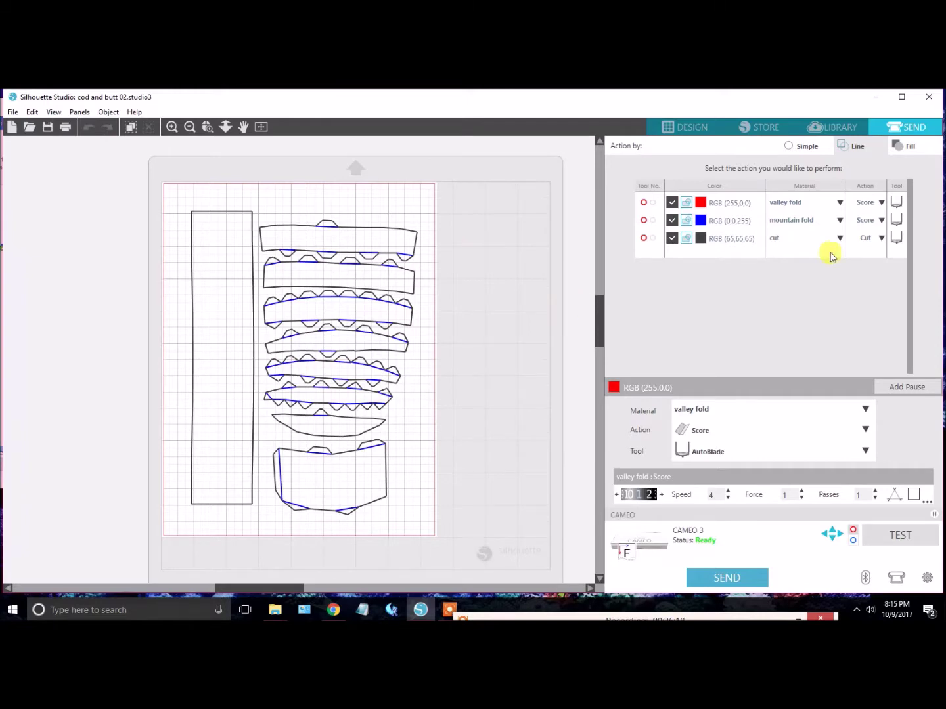
{"action": "left_click", "coordinate": [13, 112]}
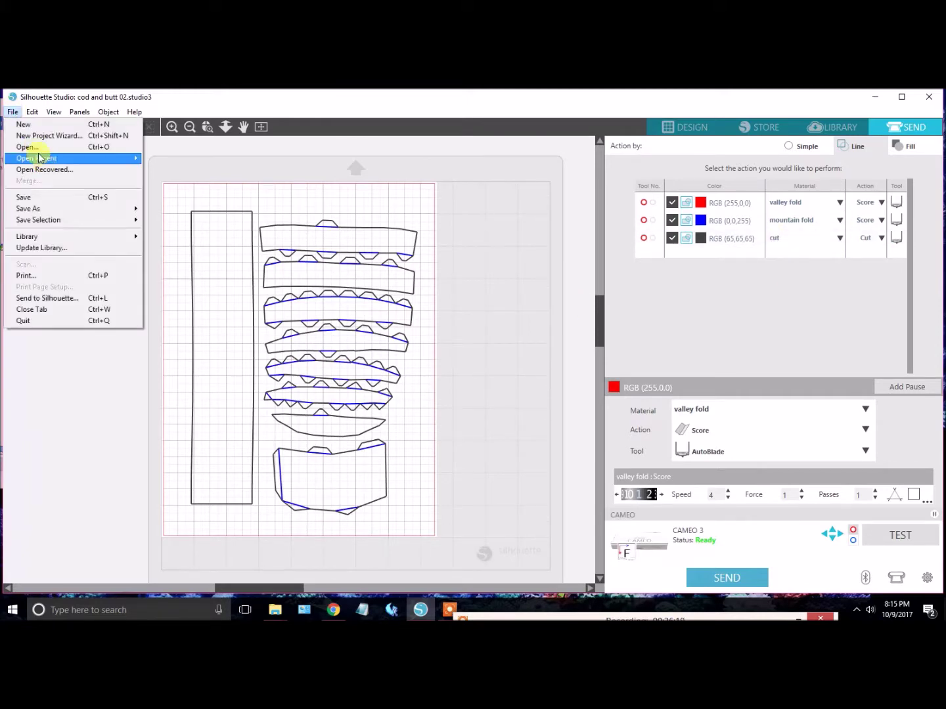
{"action": "left_click", "coordinate": [40, 151]}
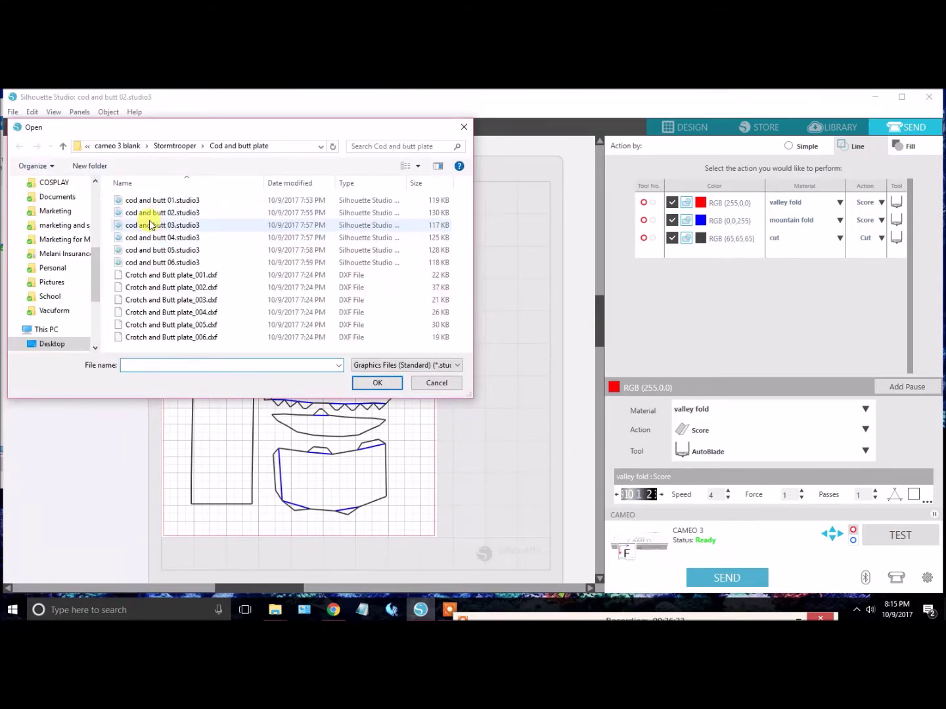
{"action": "left_click", "coordinate": [152, 214]}
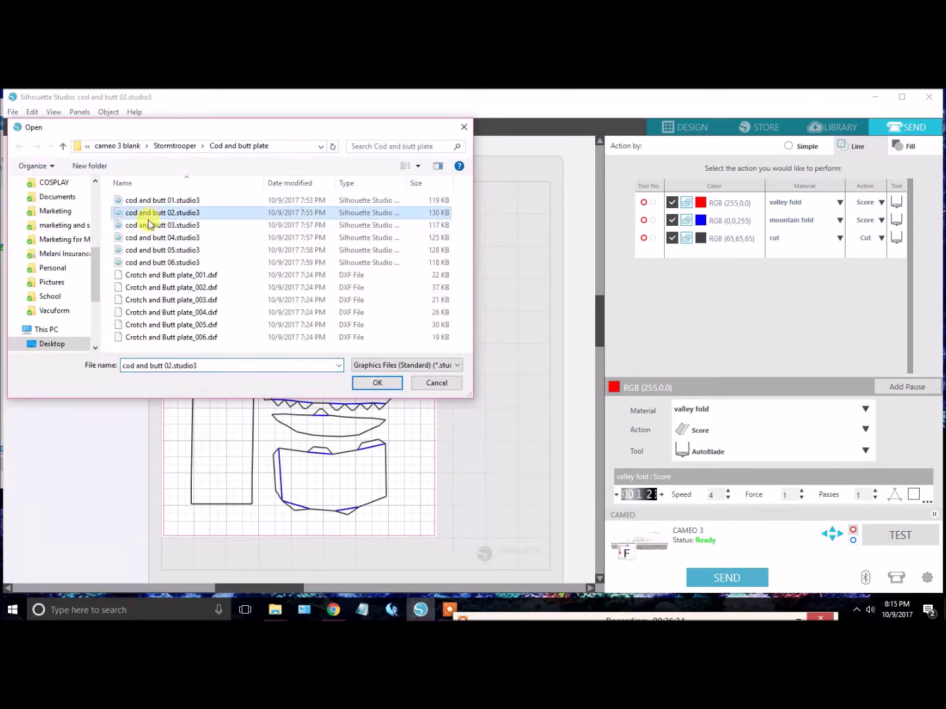
{"action": "left_click", "coordinate": [375, 383]}
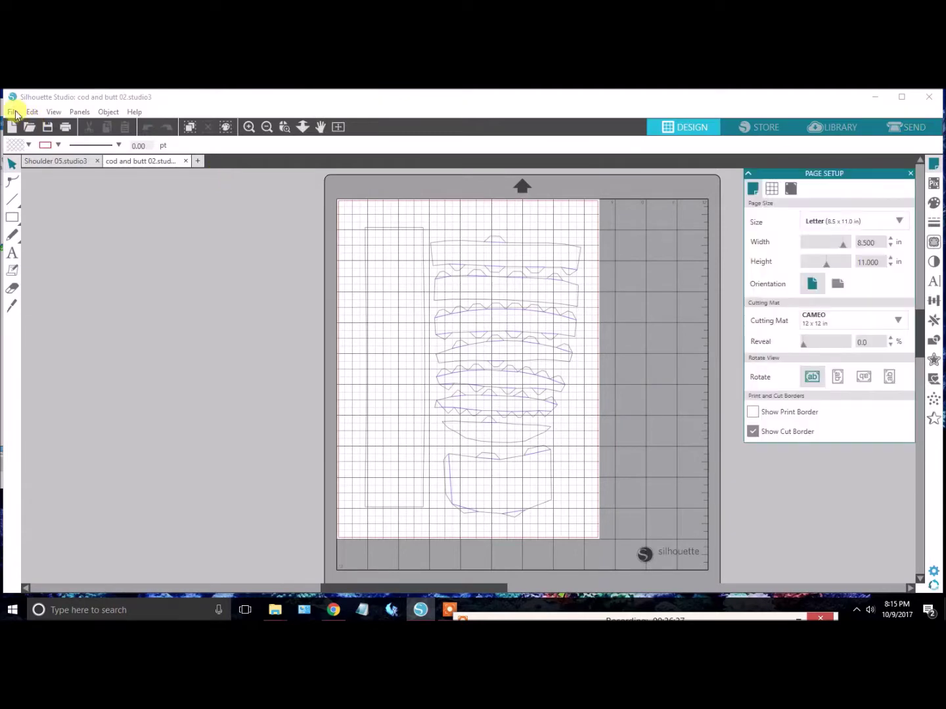
Step: Open cod and butt 03.studio3 and review the fold and cut actions assigned to its line colors
{"action": "left_click", "coordinate": [15, 114]}
{"action": "left_click", "coordinate": [181, 289]}
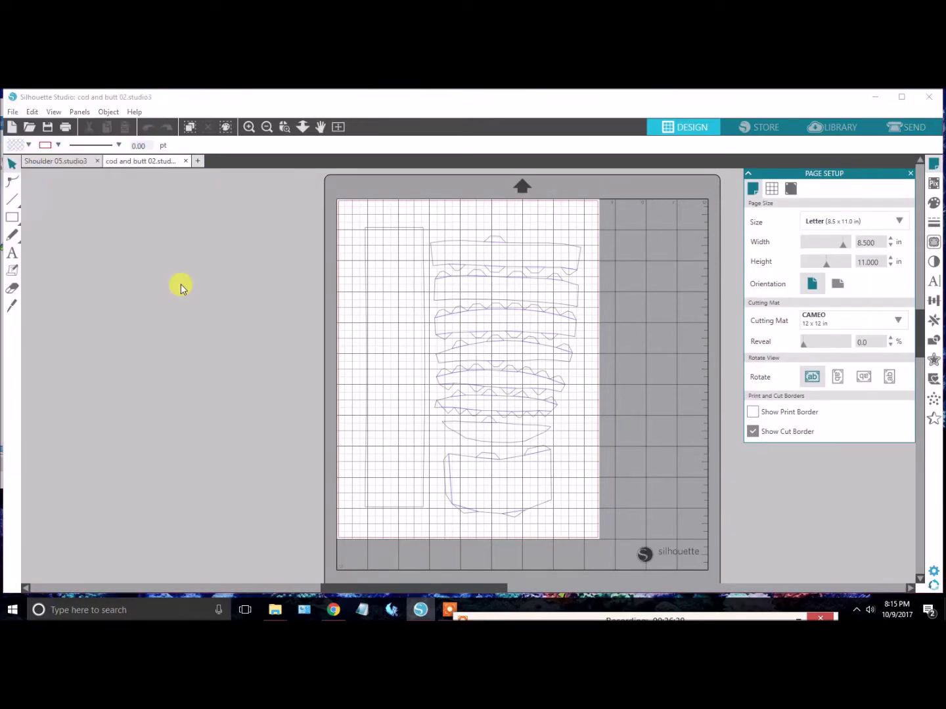
{"action": "key", "text": "ctrl+o"}
{"action": "left_click", "coordinate": [153, 226]}
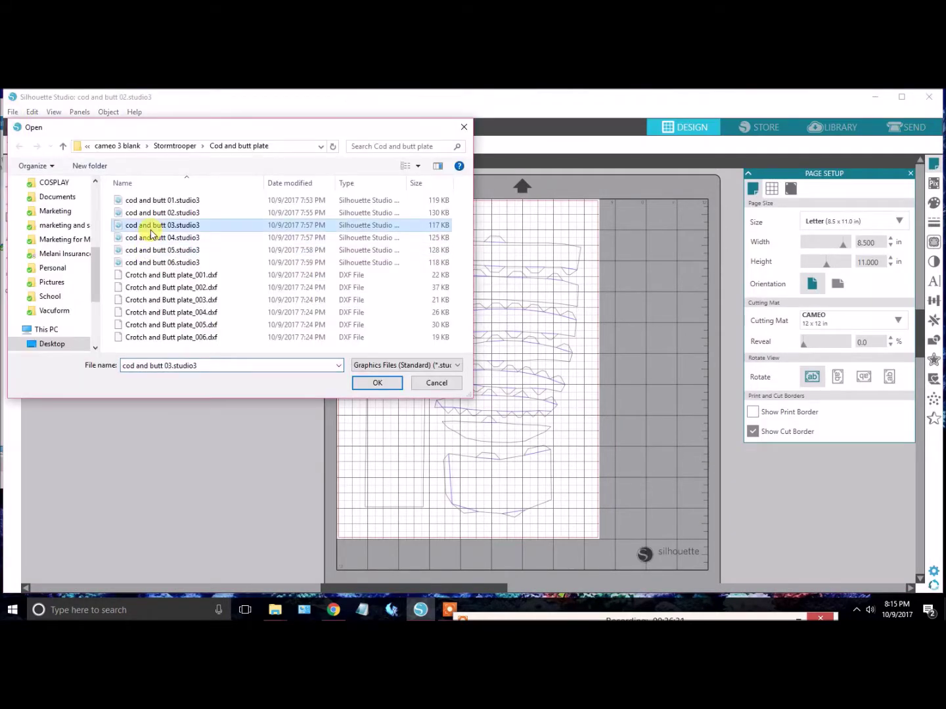
{"action": "left_click", "coordinate": [376, 383]}
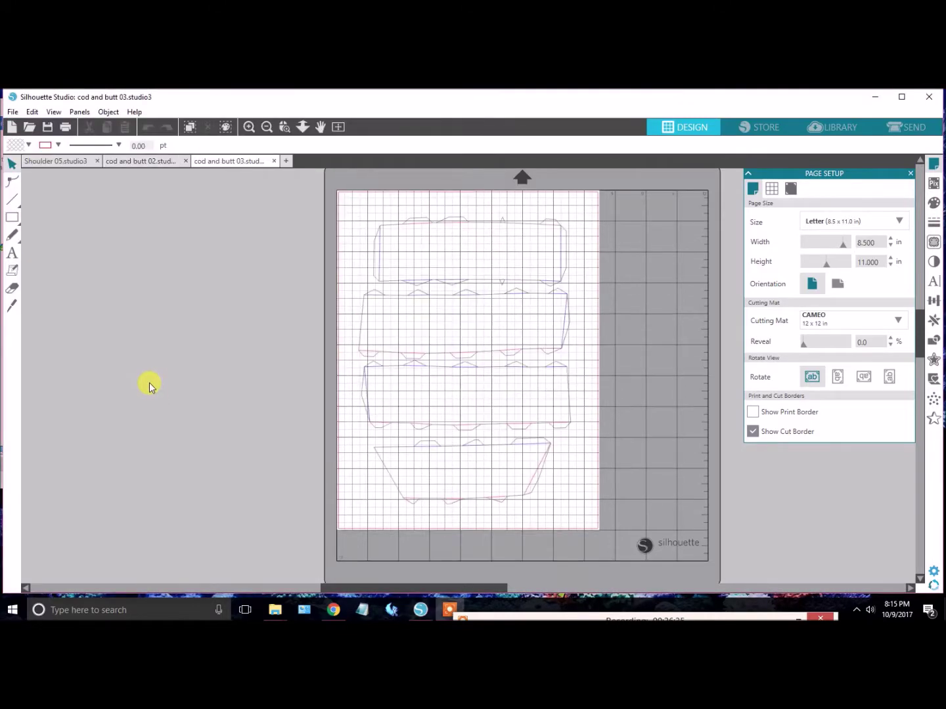
{"action": "left_click", "coordinate": [908, 127]}
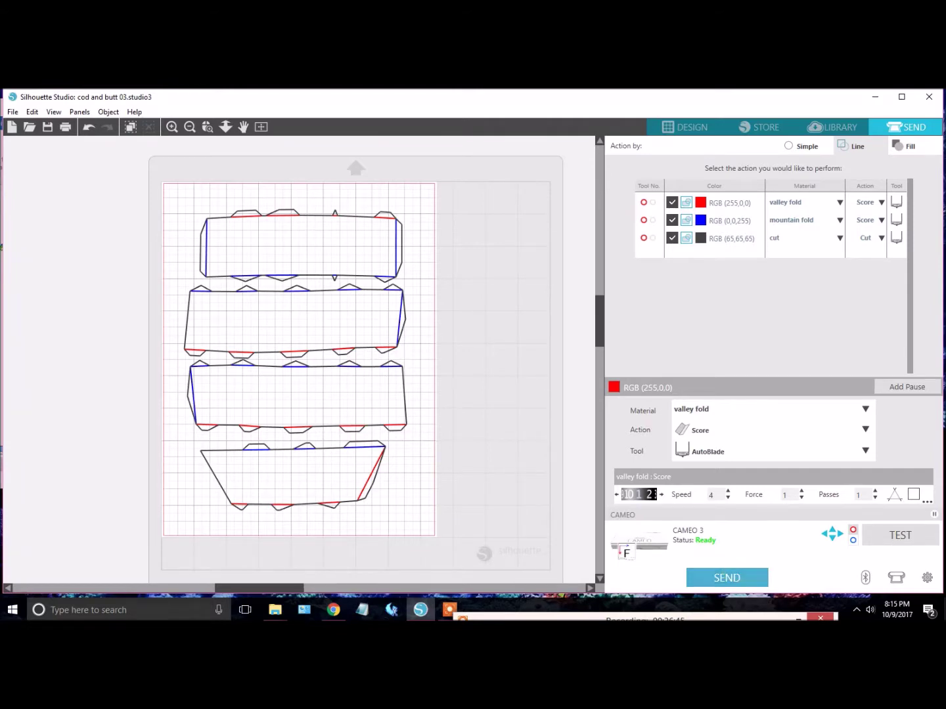
Step: Open cod and butt 06.studio3 and check its line-color send settings for the folds and cuts
{"action": "left_click", "coordinate": [13, 112]}
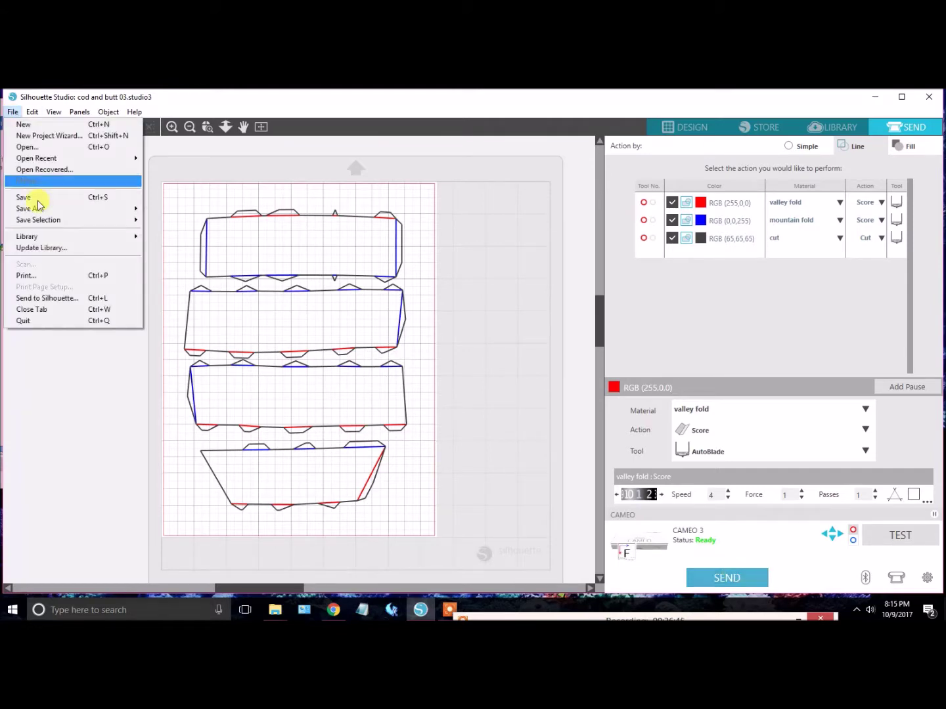
{"action": "left_click", "coordinate": [39, 147]}
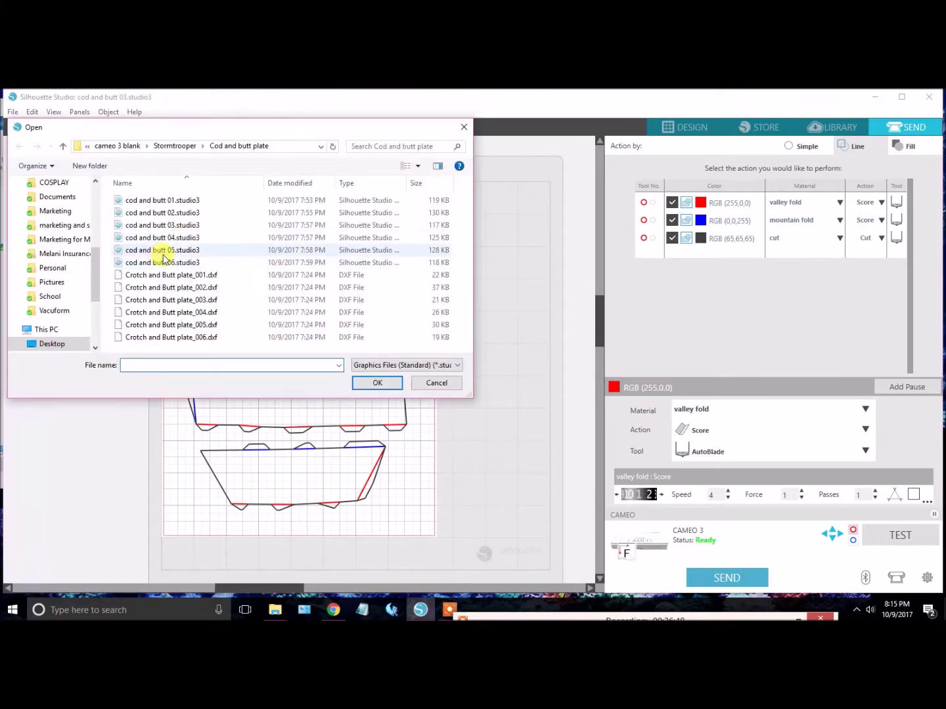
{"action": "left_click", "coordinate": [161, 262]}
{"action": "left_click", "coordinate": [381, 385]}
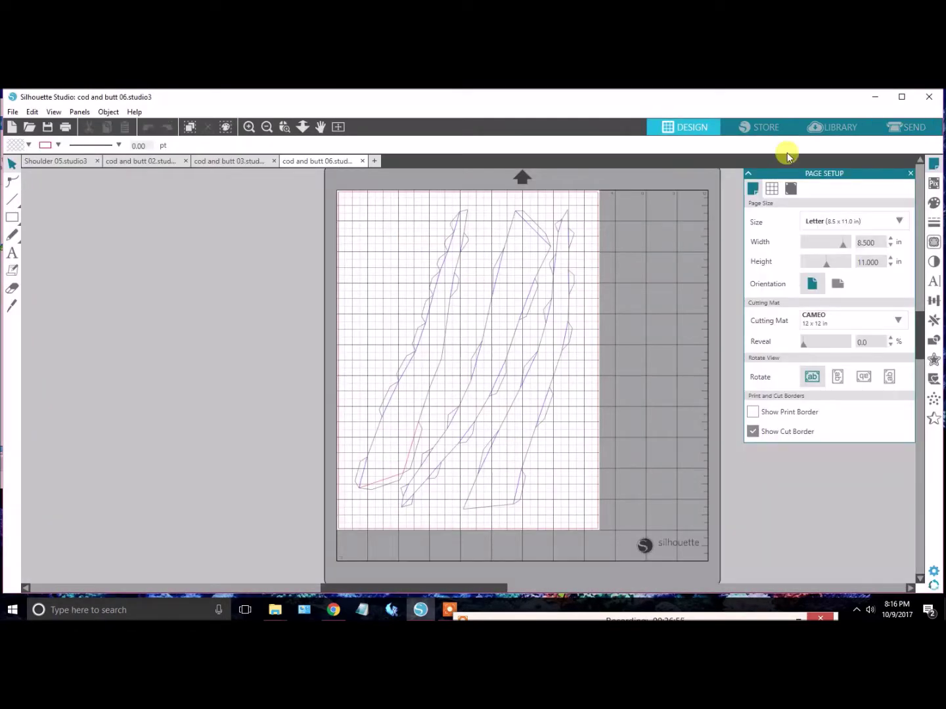
{"action": "left_click", "coordinate": [913, 129]}
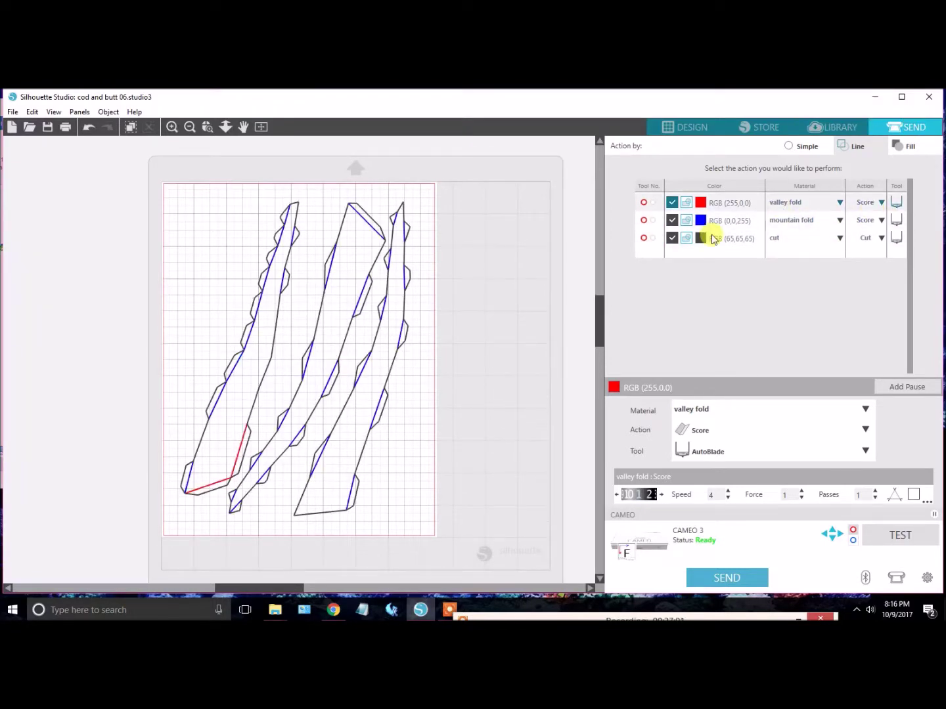
{"action": "left_click", "coordinate": [726, 582]}
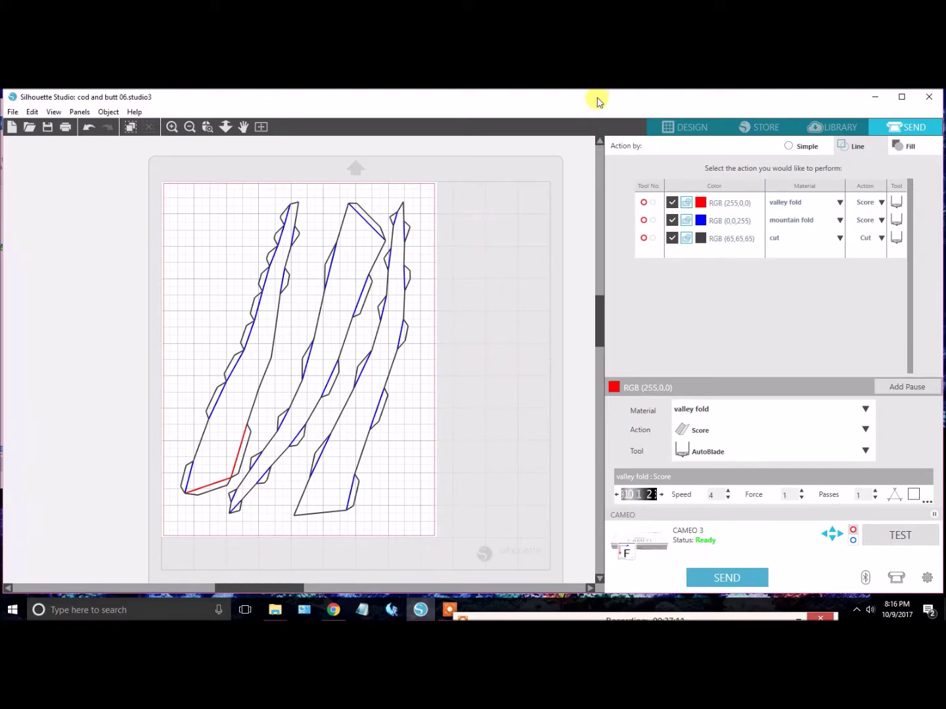
Step: Quit Silhouette Studio, discarding all unsaved changes, and return to the Stormtrooper folder
{"action": "left_click", "coordinate": [929, 96]}
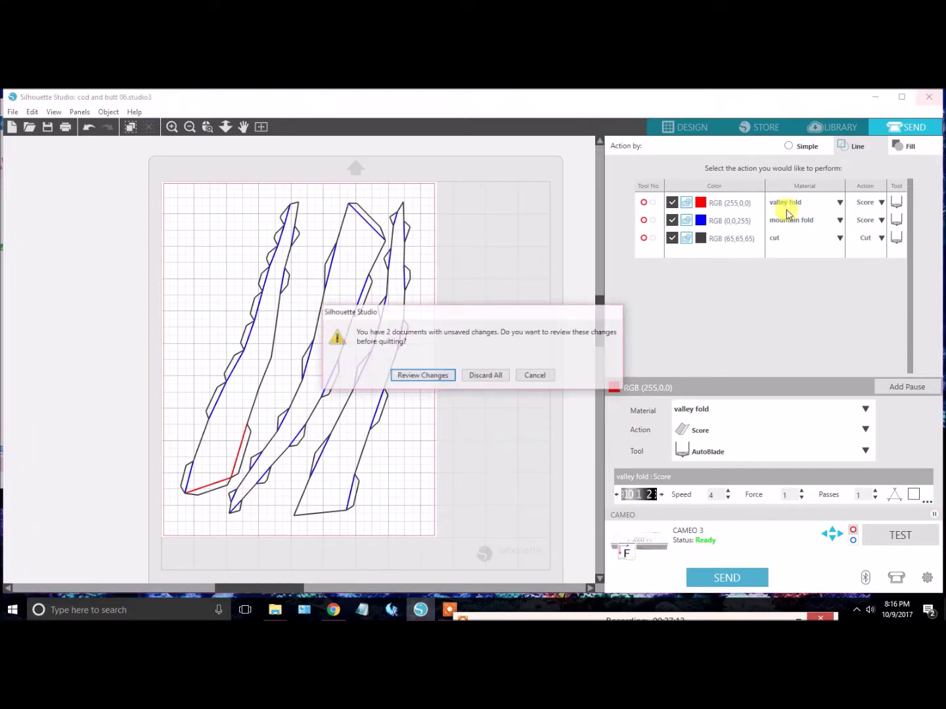
{"action": "left_click", "coordinate": [486, 376]}
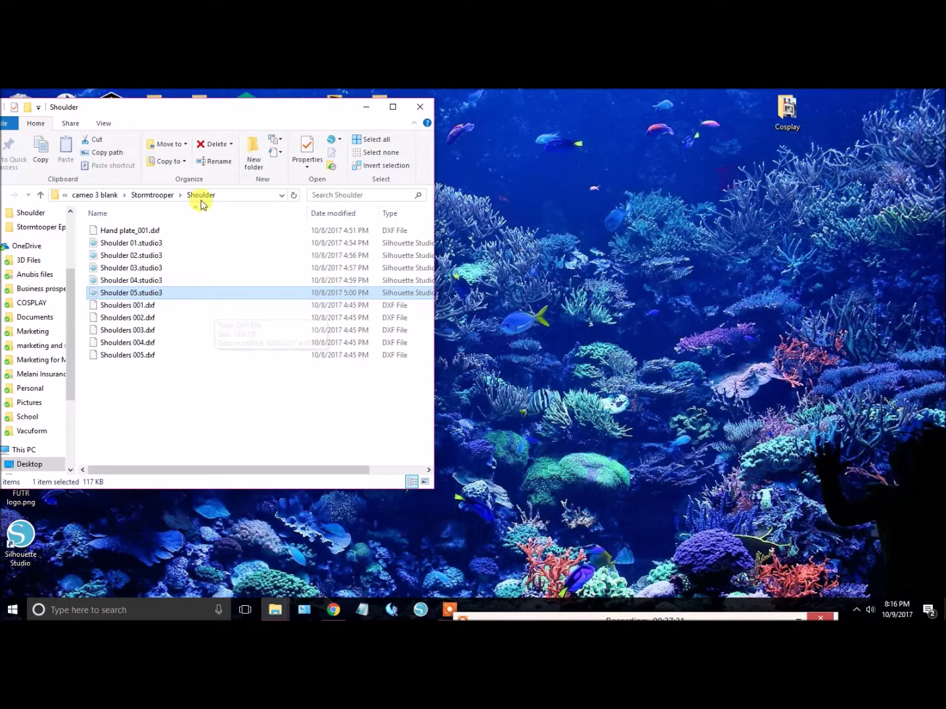
{"action": "left_click", "coordinate": [160, 195]}
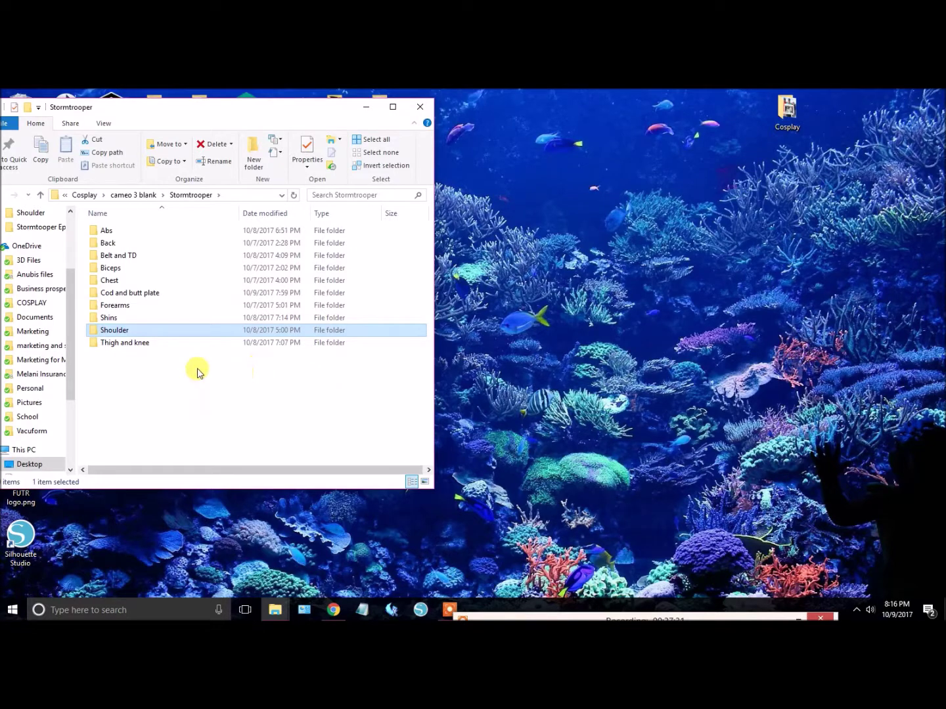
Step: Browse the studio3 and DXF pattern files in the Shoulder, Biceps, Forearms and Shins subfolders
{"action": "double_click", "coordinate": [115, 333]}
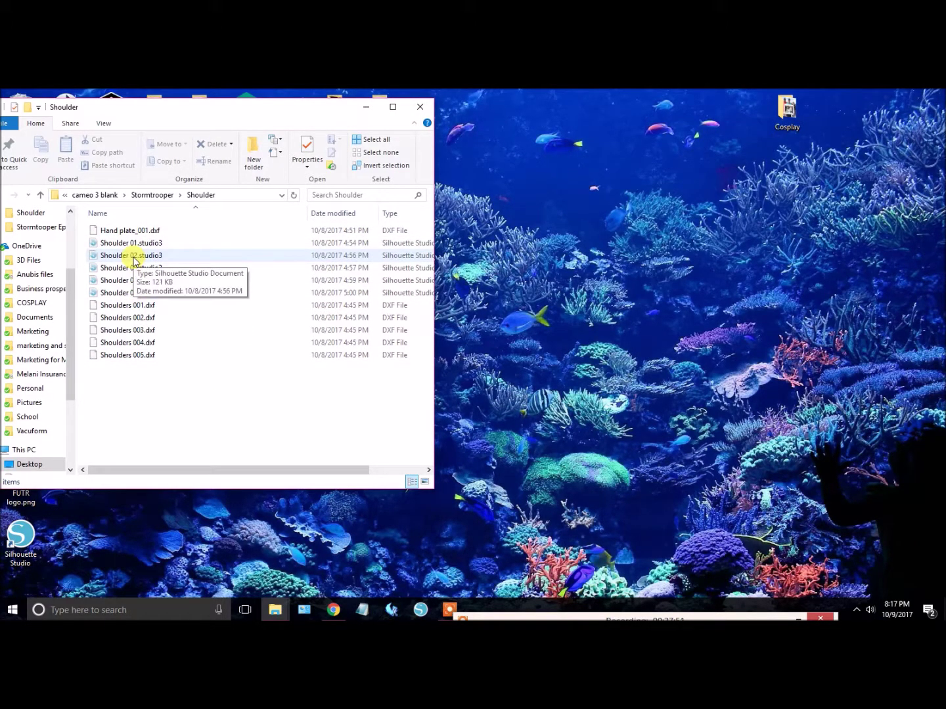
{"action": "left_click", "coordinate": [152, 195]}
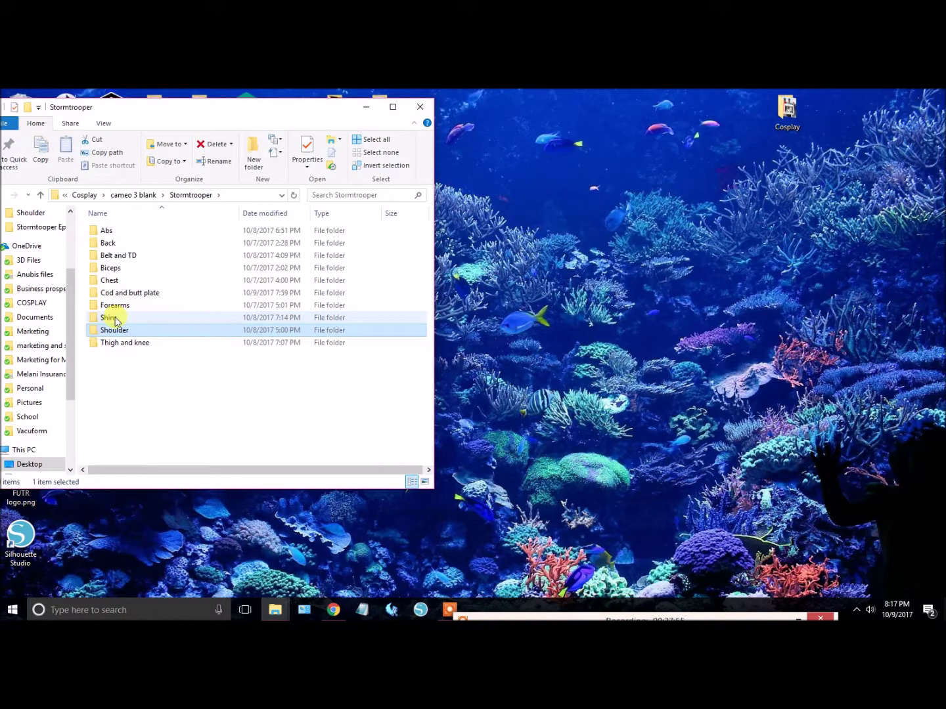
{"action": "double_click", "coordinate": [110, 268]}
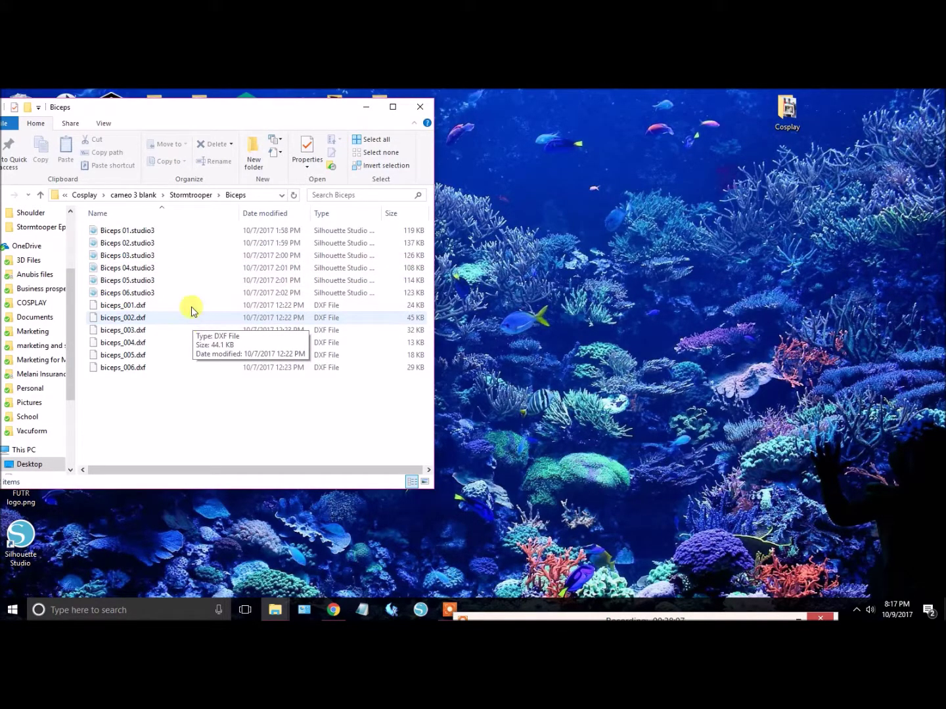
{"action": "left_click", "coordinate": [193, 195]}
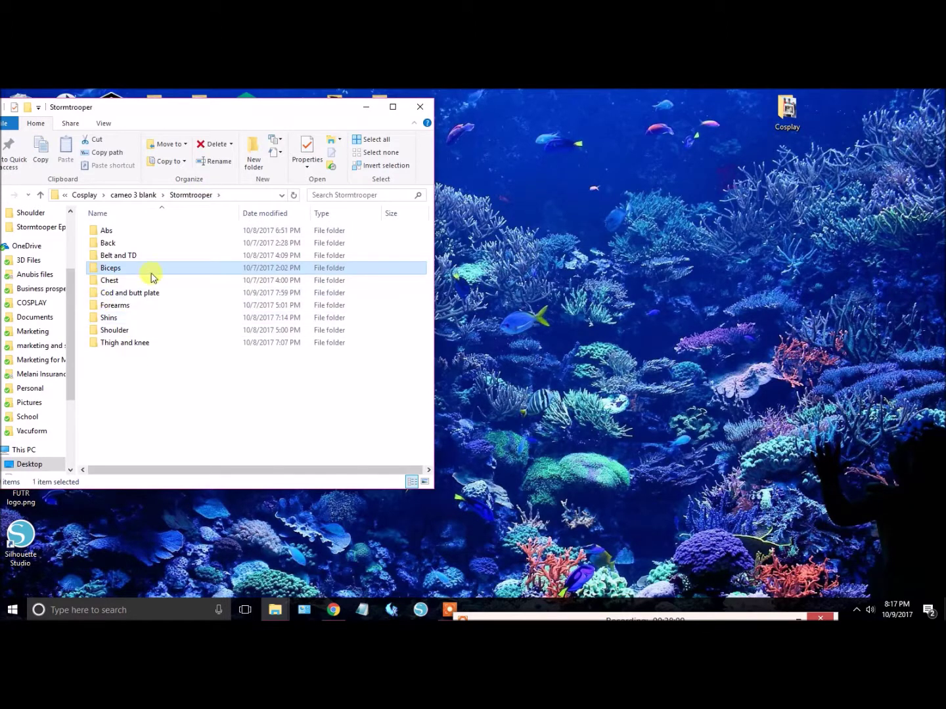
{"action": "double_click", "coordinate": [122, 305]}
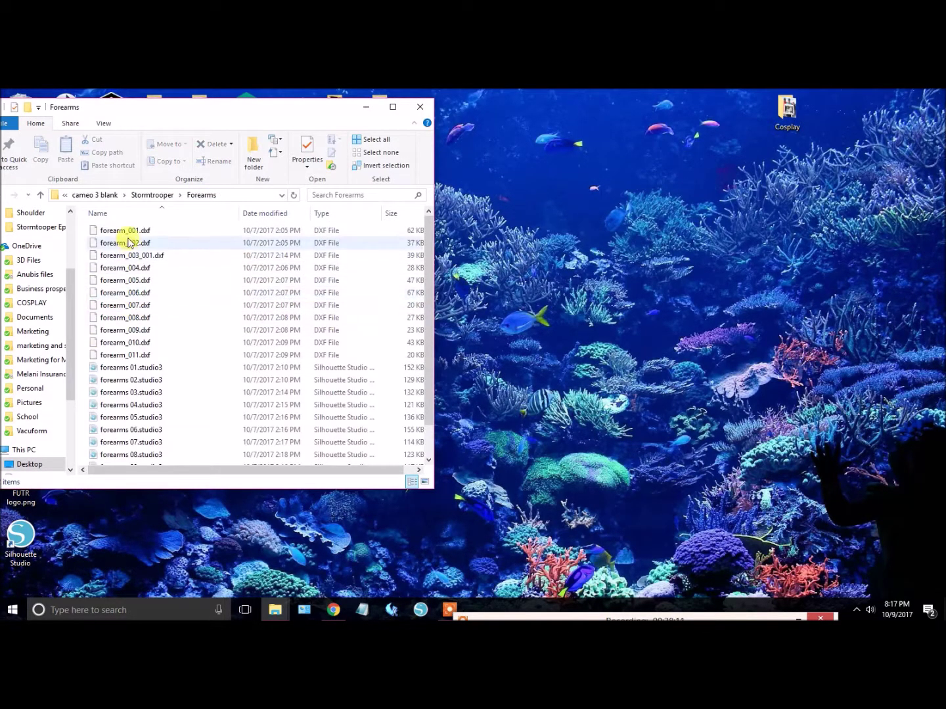
{"action": "scroll", "coordinate": [128, 246], "scroll_direction": "down", "scroll_amount": 1}
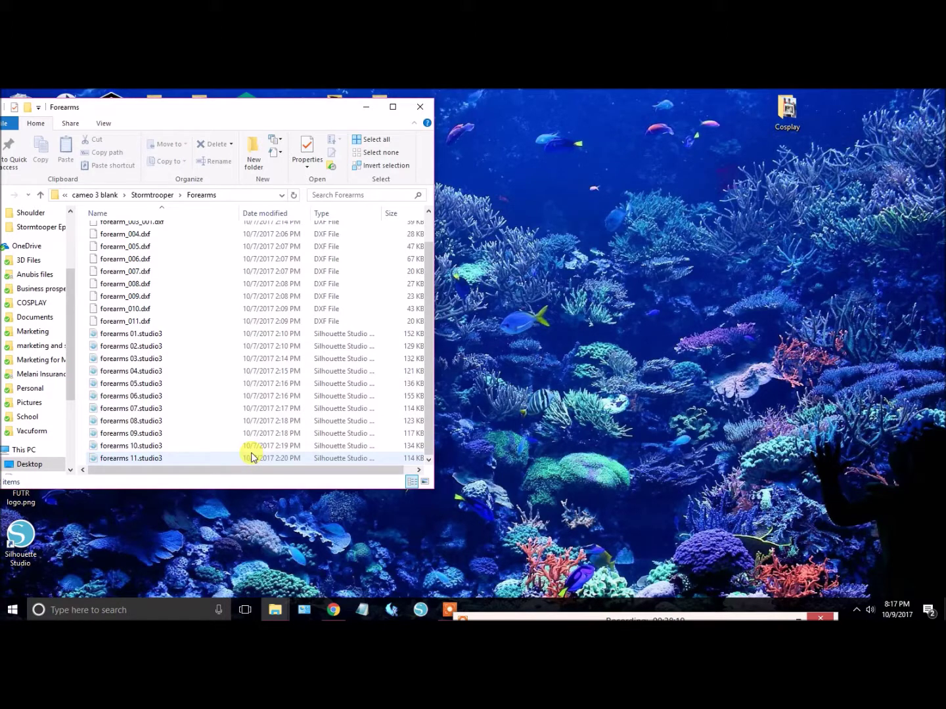
{"action": "left_click", "coordinate": [160, 195]}
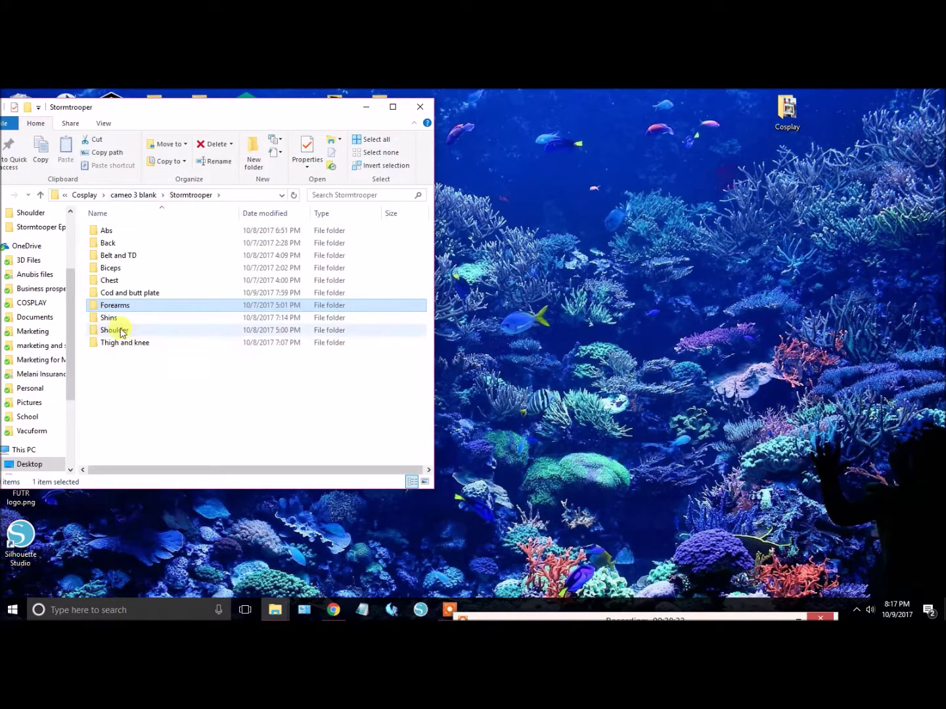
{"action": "left_click", "coordinate": [110, 321]}
{"action": "double_click", "coordinate": [111, 321]}
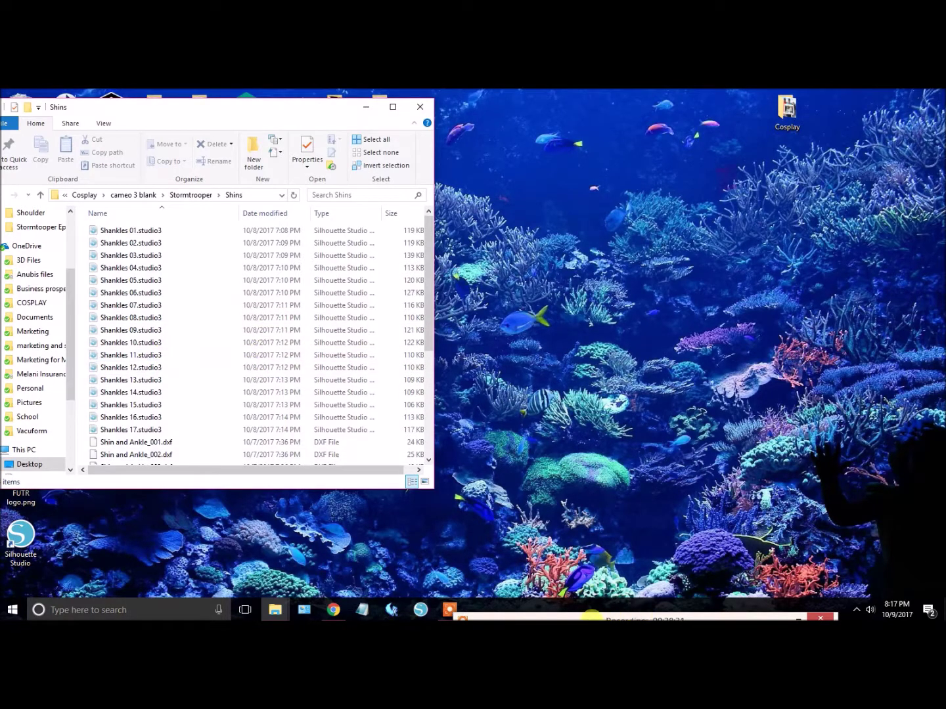
{"action": "left_click_drag", "start_coordinate": [594, 616], "coordinate": [601, 574]}
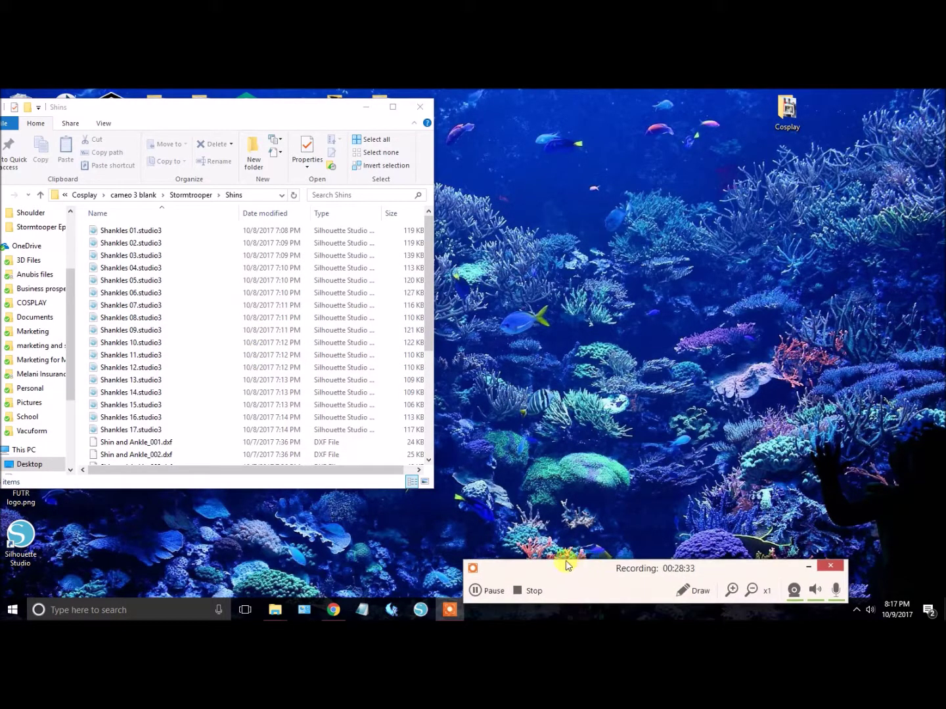